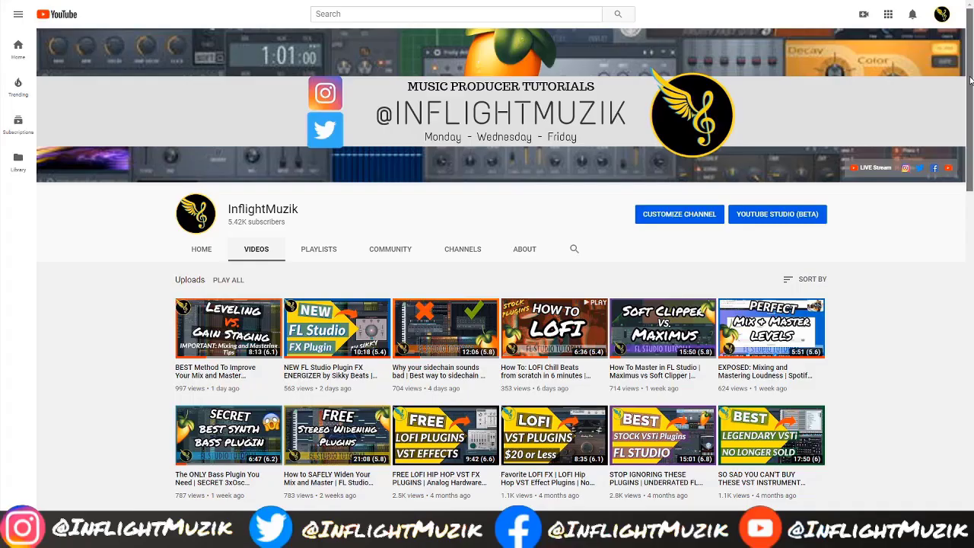
{"action": "scroll", "coordinate": [454, 499], "scroll_direction": "down", "scroll_amount": 3}
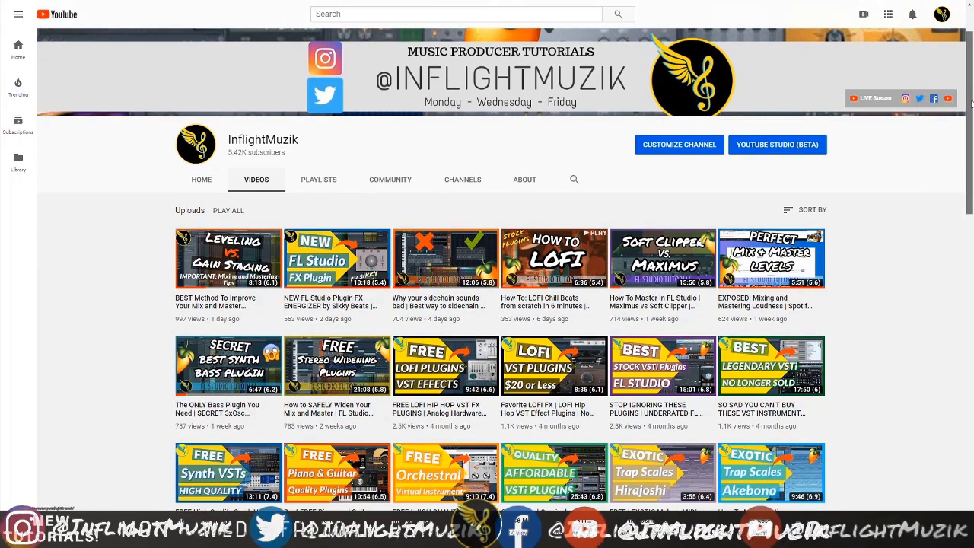
{"action": "scroll", "coordinate": [454, 499], "scroll_direction": "down", "scroll_amount": 4}
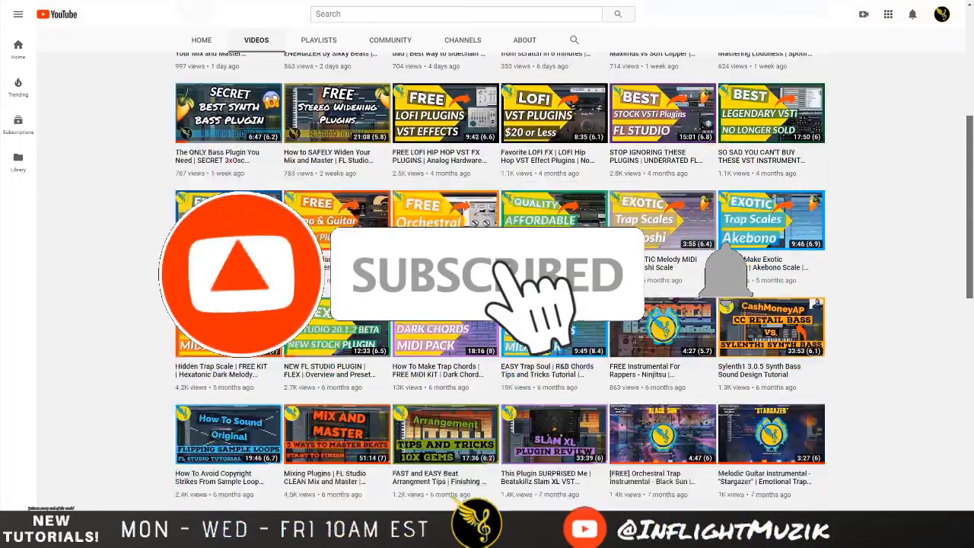
{"action": "scroll", "coordinate": [454, 494], "scroll_direction": "down", "scroll_amount": 3}
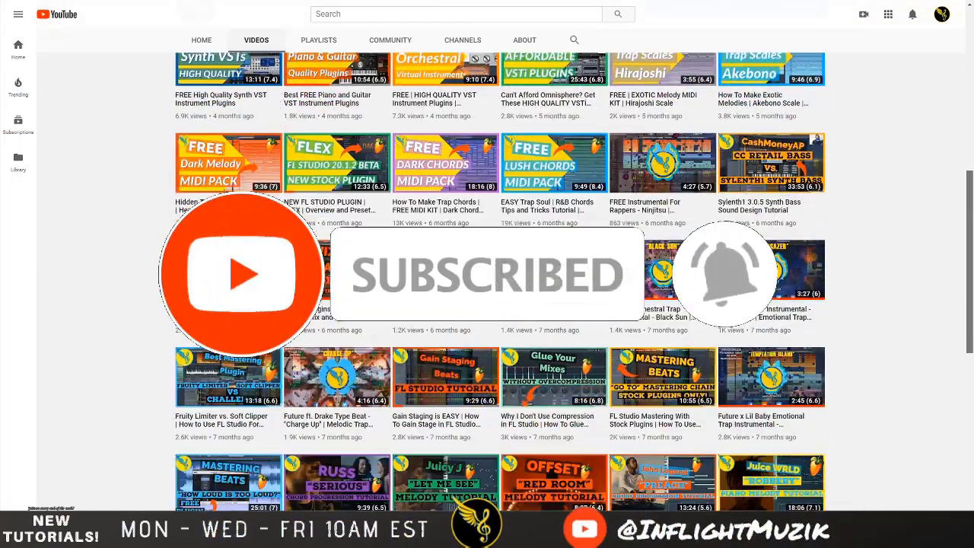
{"action": "scroll", "coordinate": [454, 493], "scroll_direction": "down", "scroll_amount": 3}
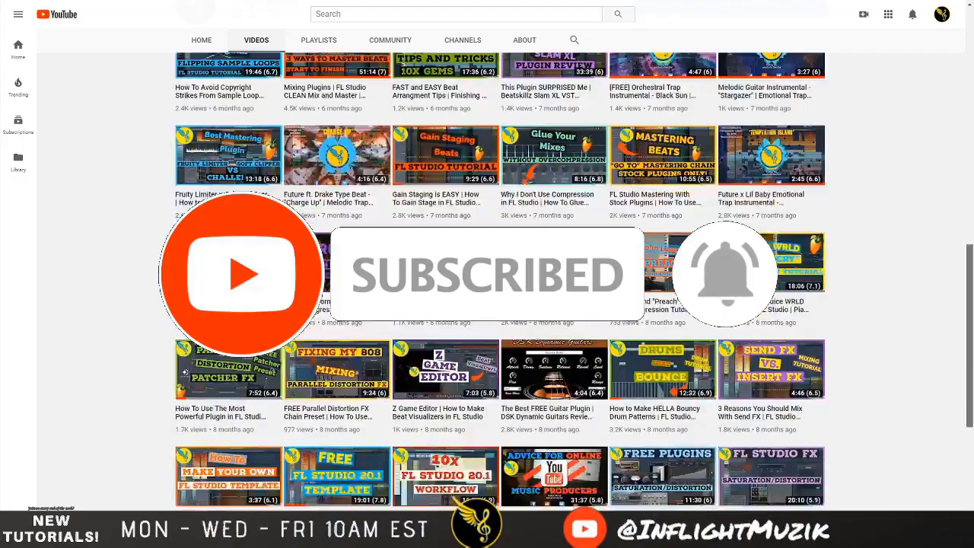
{"action": "scroll", "coordinate": [454, 493], "scroll_direction": "down", "scroll_amount": 3}
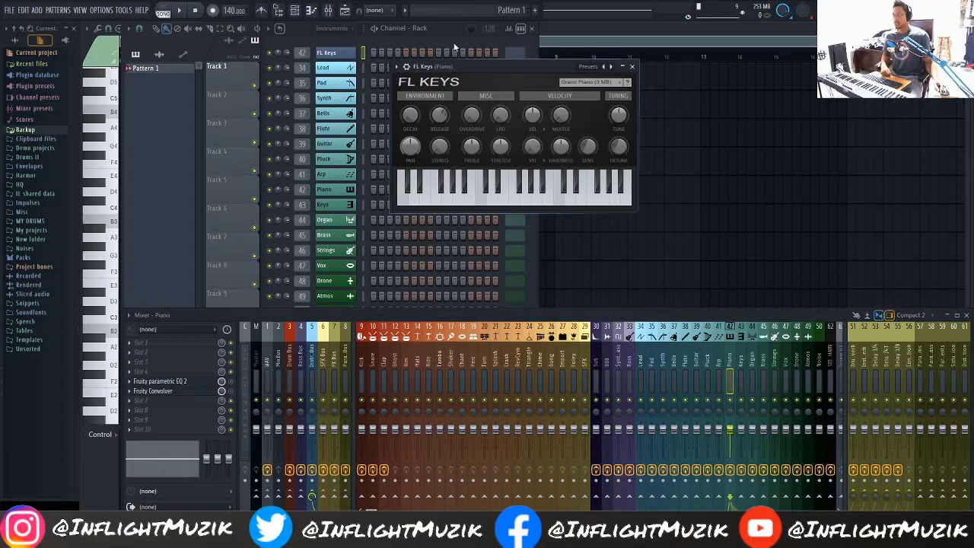
Set the project tempo to 139 and record a piano part with FL Keys into Pattern 1.
{"action": "left_click_drag", "start_coordinate": [473, 64], "coordinate": [455, 98]}
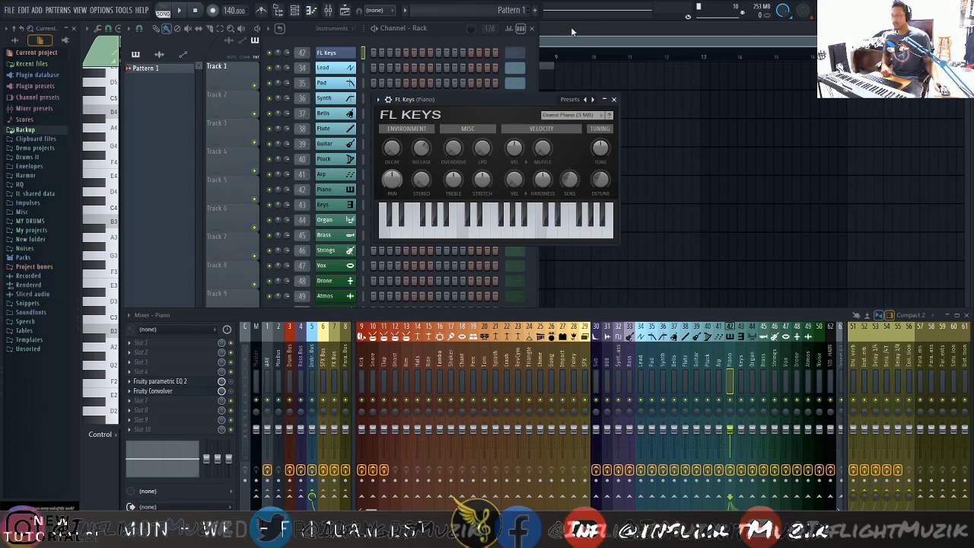
{"action": "key", "text": "F12"}
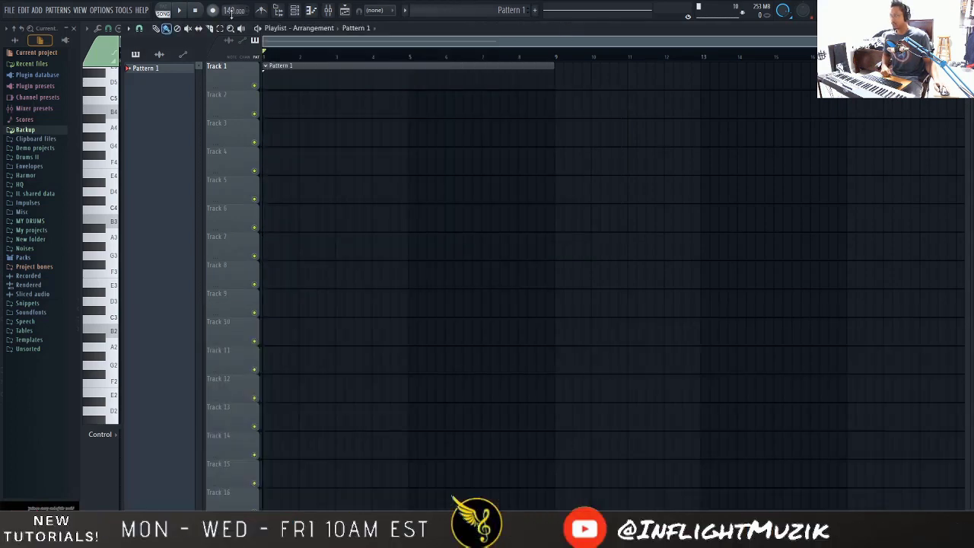
{"action": "scroll", "coordinate": [230, 14], "scroll_direction": "down", "scroll_amount": 1}
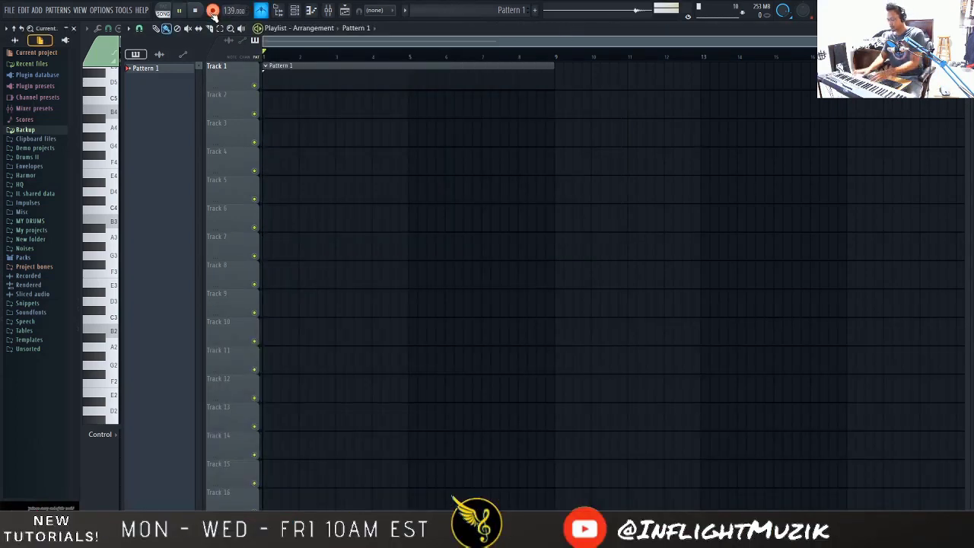
{"action": "key", "text": "space"}
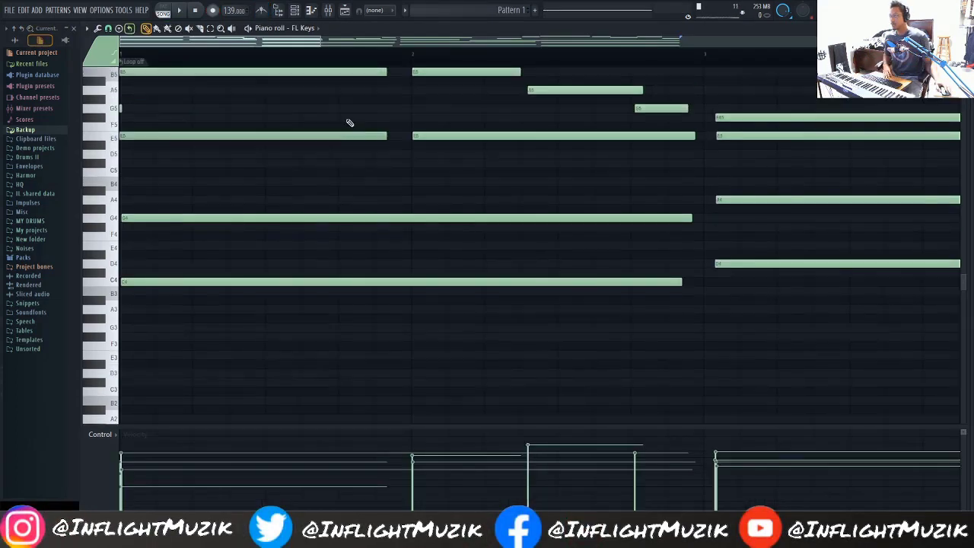
Quantize all the recorded FL Keys notes in the piano roll.
{"action": "scroll", "coordinate": [406, 109], "scroll_direction": "up", "scroll_amount": 1}
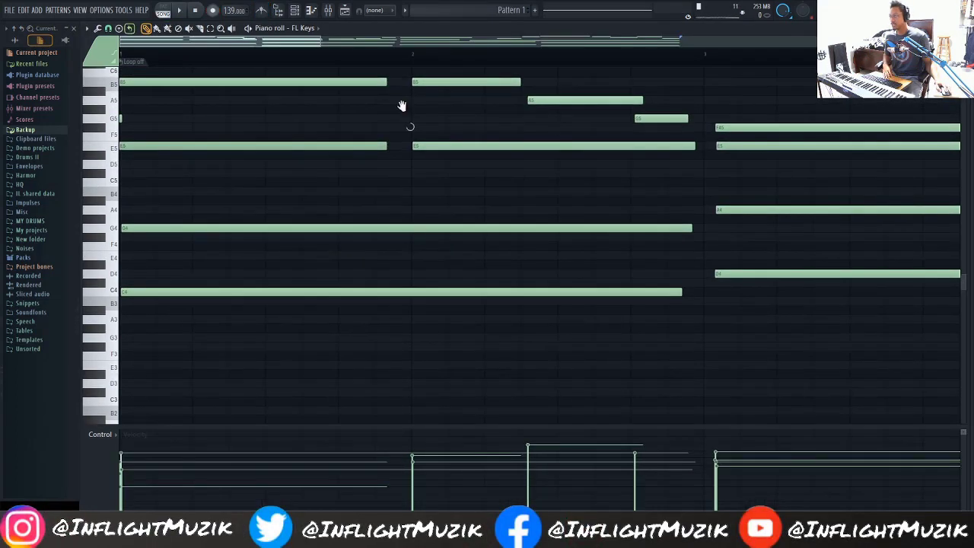
{"action": "key", "text": "ctrl+a"}
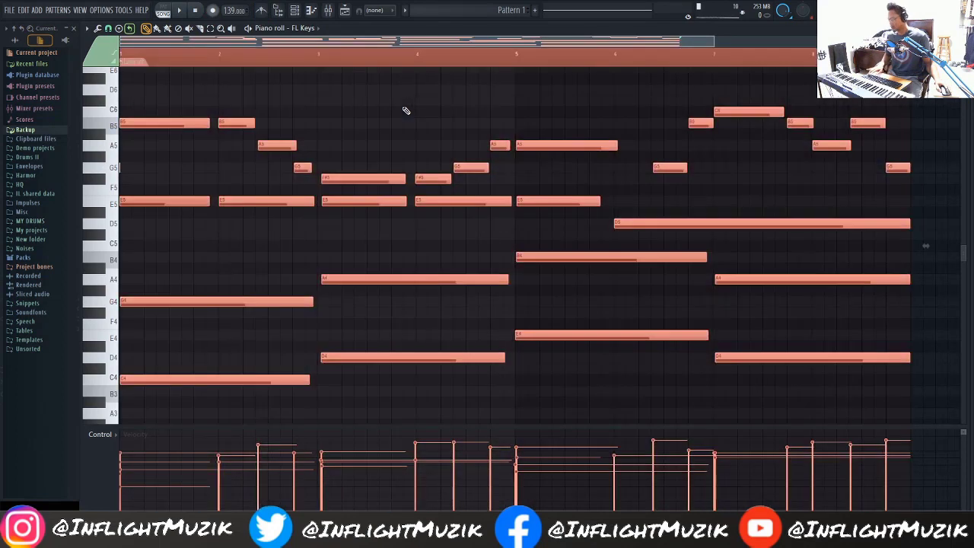
{"action": "key", "text": "ctrl+q"}
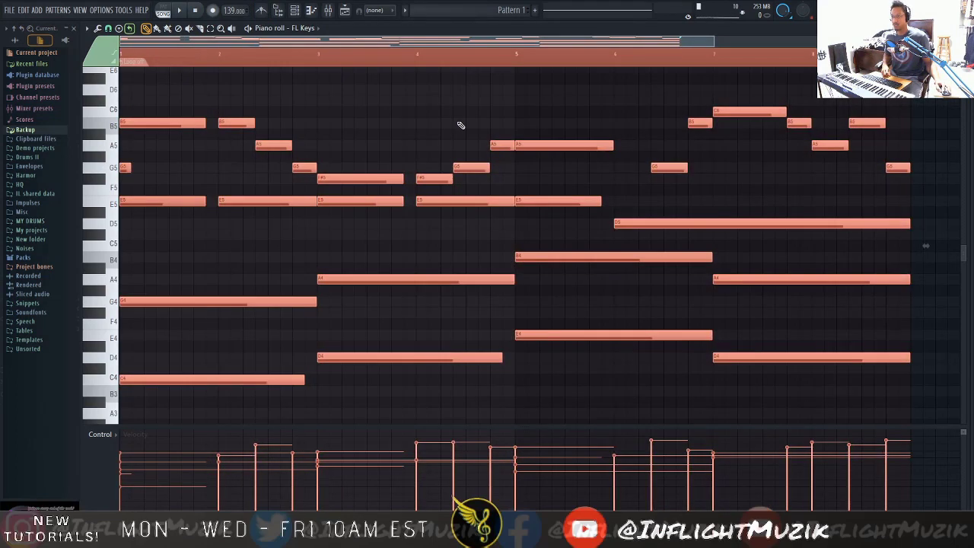
Show the channel rack and mixer, and inspect the Instrument Reverb track and the Piano track's sends.
{"action": "key", "text": "F6"}
{"action": "key", "text": "F9"}
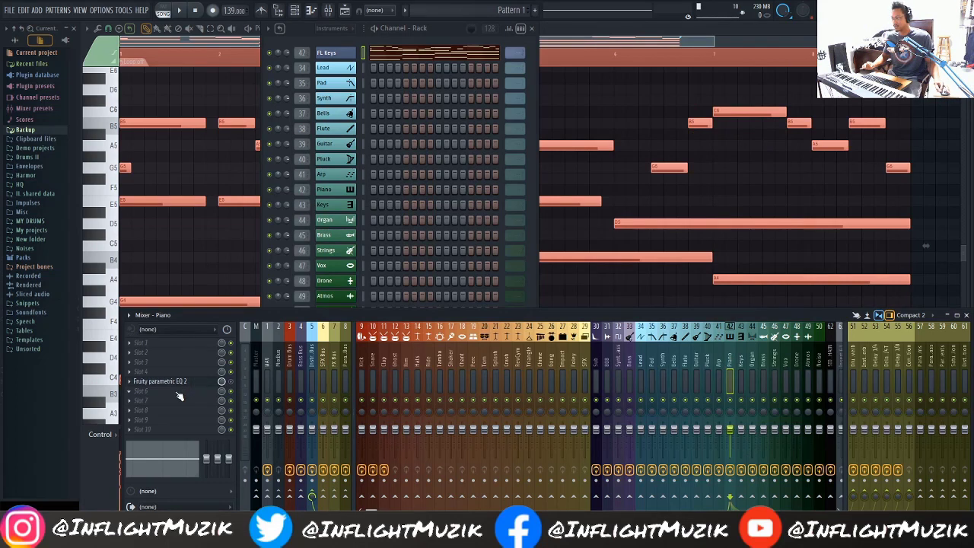
{"action": "left_click", "coordinate": [867, 367]}
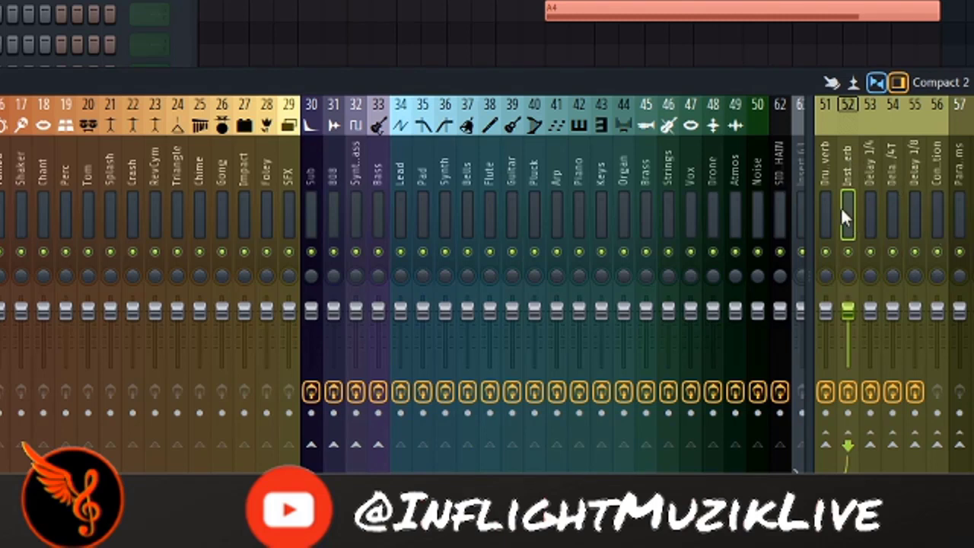
{"action": "left_click", "coordinate": [578, 195]}
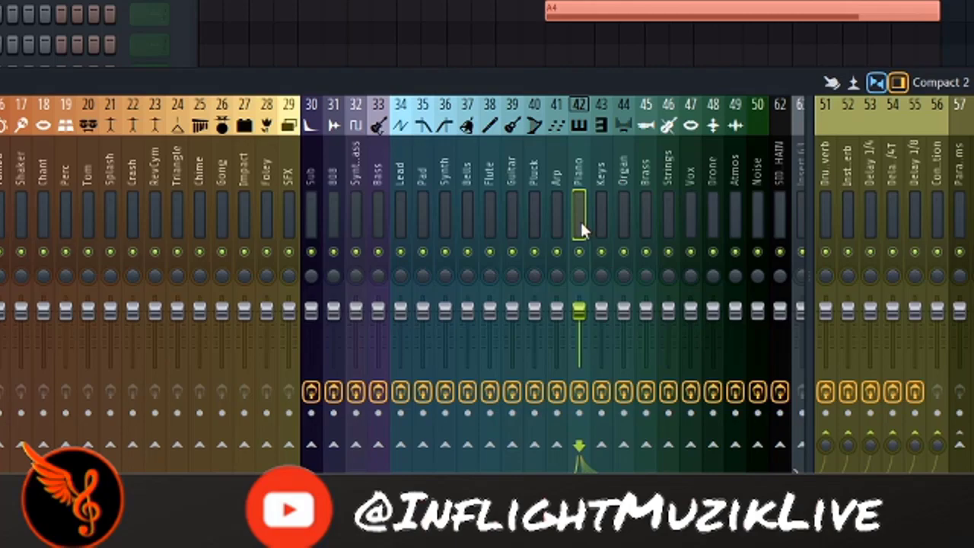
Try routing the Piano mixer track to Insert 73 as an additional send.
{"action": "right_click", "coordinate": [616, 324]}
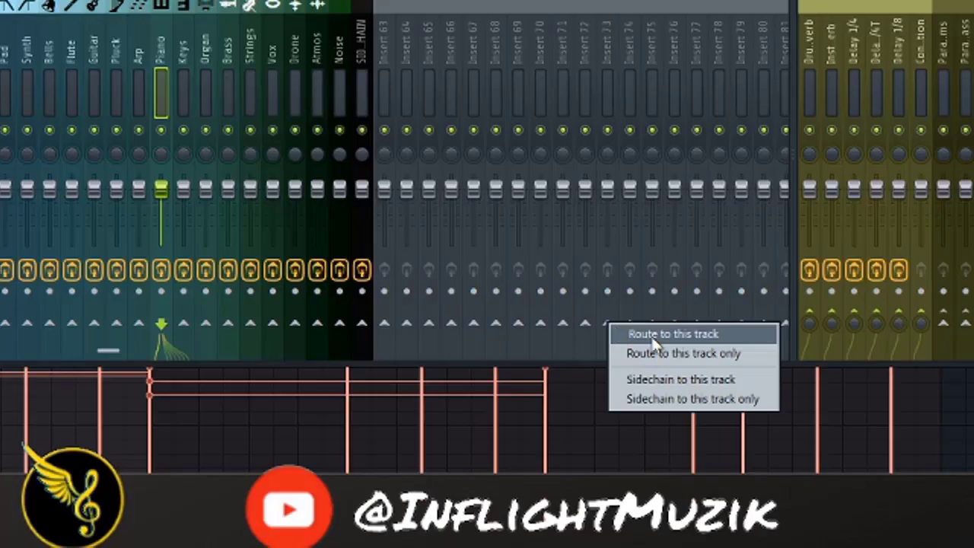
{"action": "left_click", "coordinate": [652, 339]}
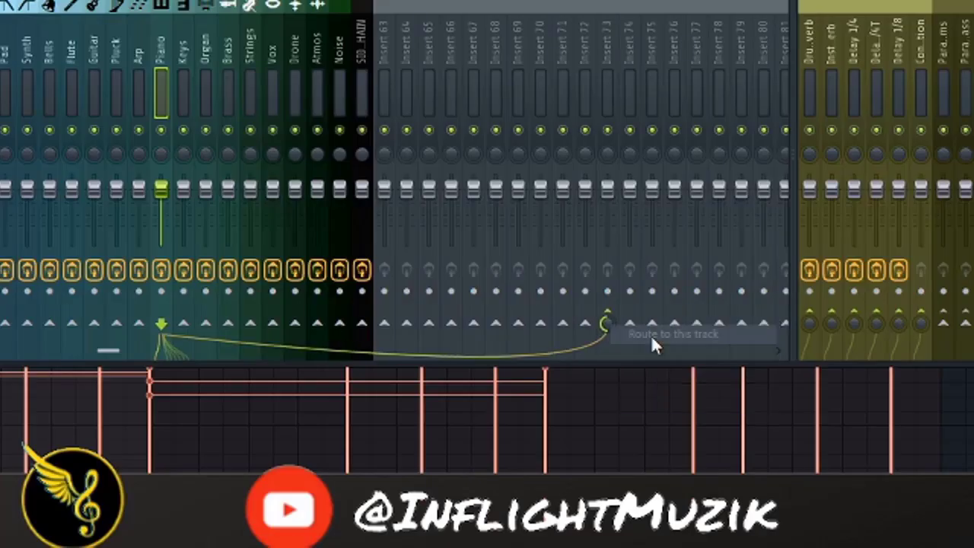
{"action": "left_click", "coordinate": [608, 325]}
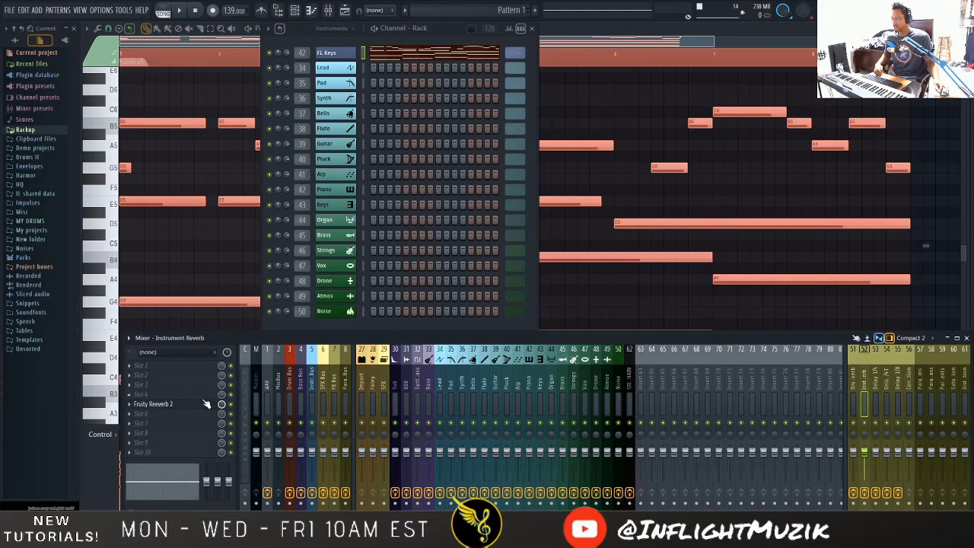
Open Fruity Reeverb 2 from the Instrument Reverb track, place its window clear of the mixer, and select the Piano track.
{"action": "left_click", "coordinate": [206, 403]}
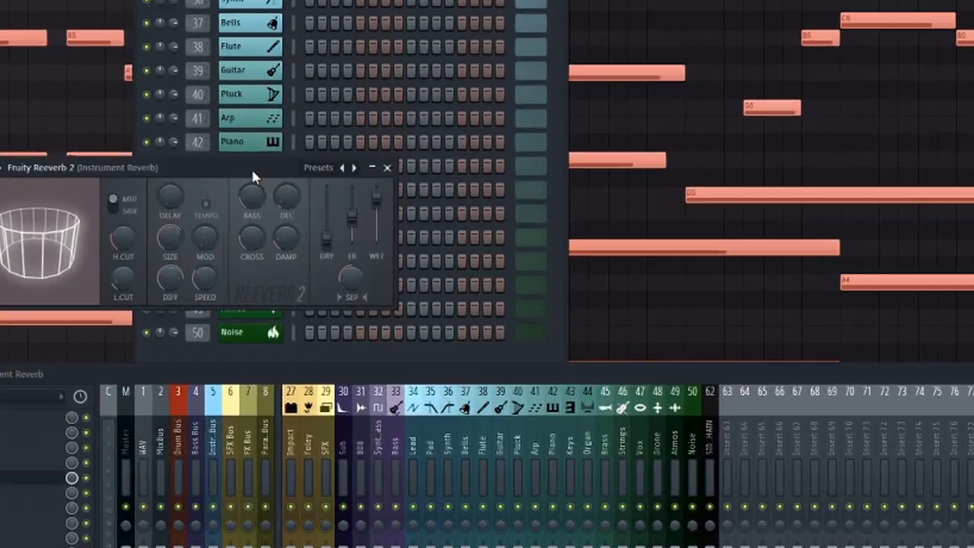
{"action": "left_click_drag", "start_coordinate": [253, 177], "coordinate": [528, 174]}
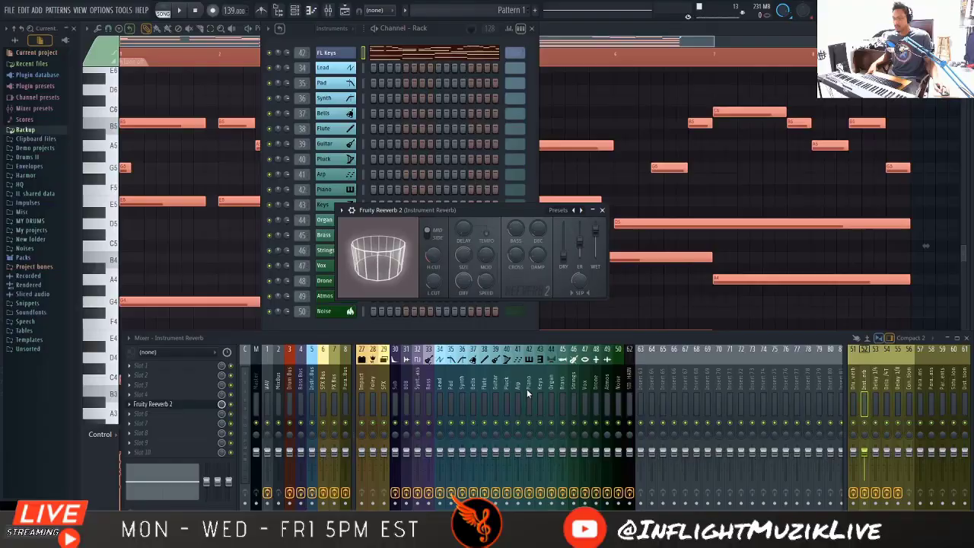
{"action": "left_click", "coordinate": [530, 385]}
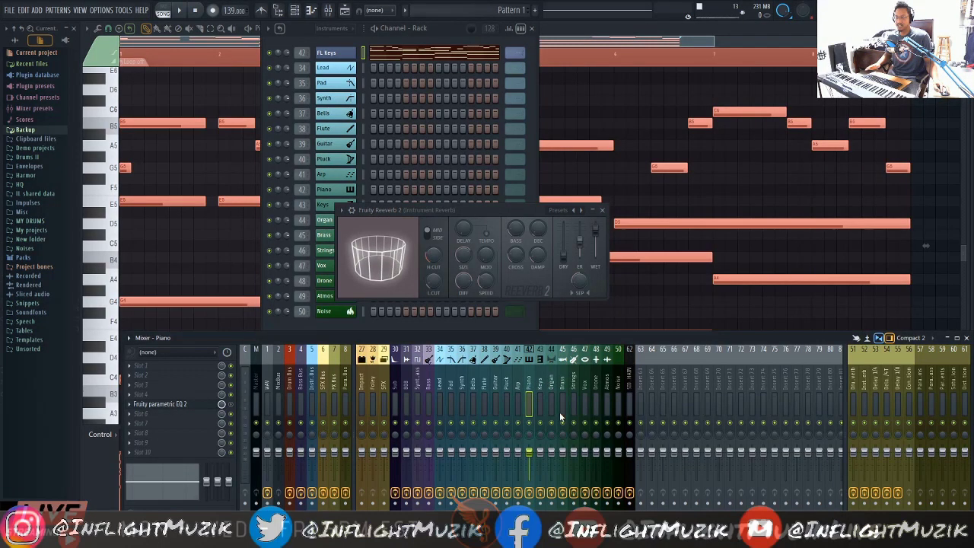
{"action": "left_click_drag", "start_coordinate": [521, 211], "coordinate": [564, 213]}
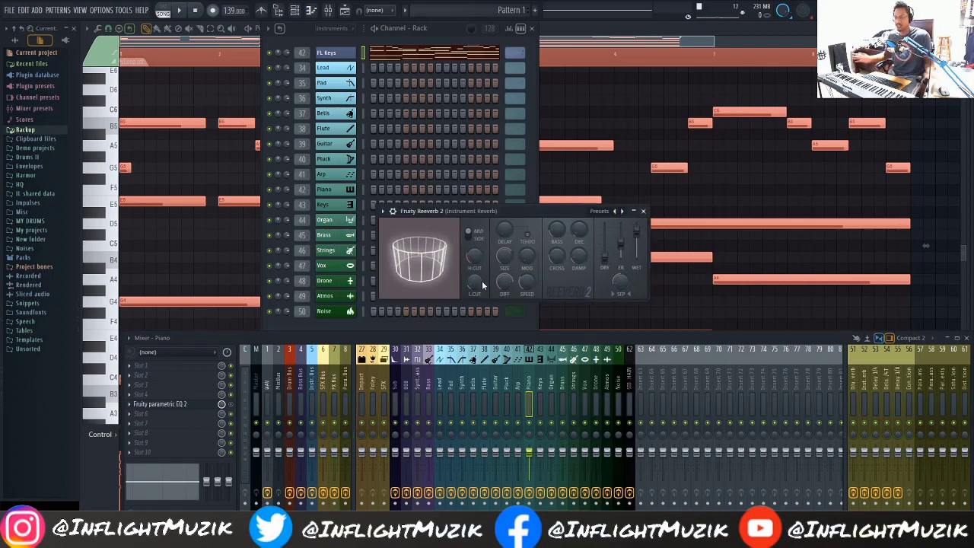
Play Pattern 1 to hear the piano going through the Instrument Reverb send, and stop playback.
{"action": "left_click", "coordinate": [864, 388]}
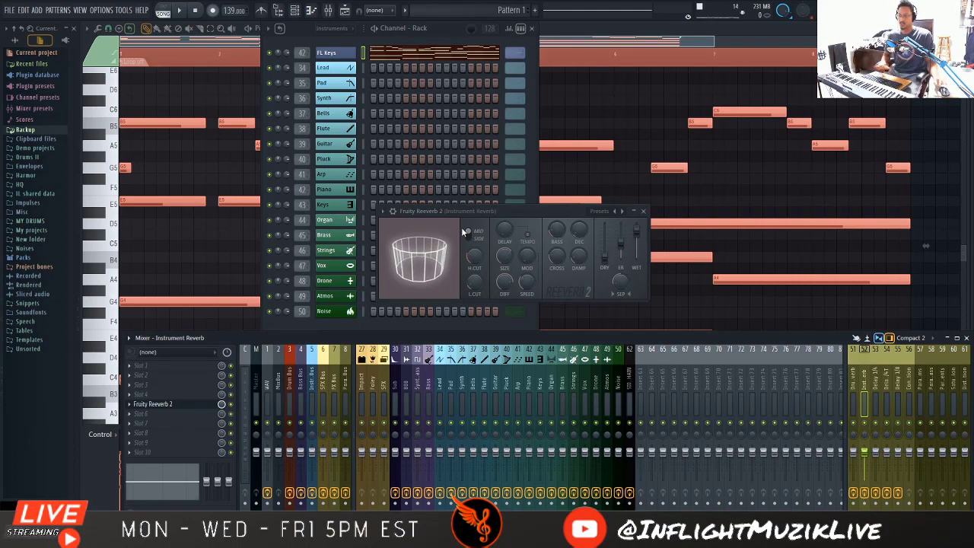
{"action": "key", "text": "space"}
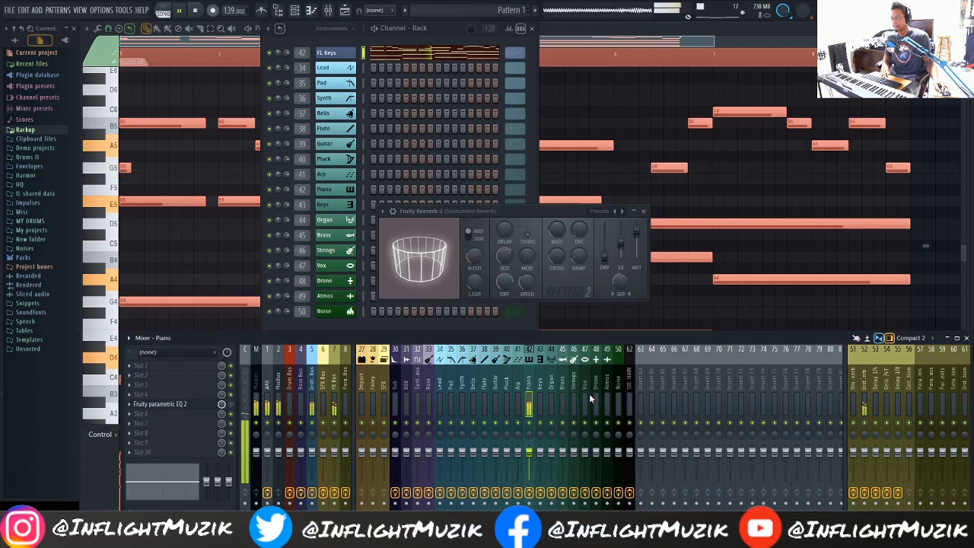
{"action": "key", "text": "space"}
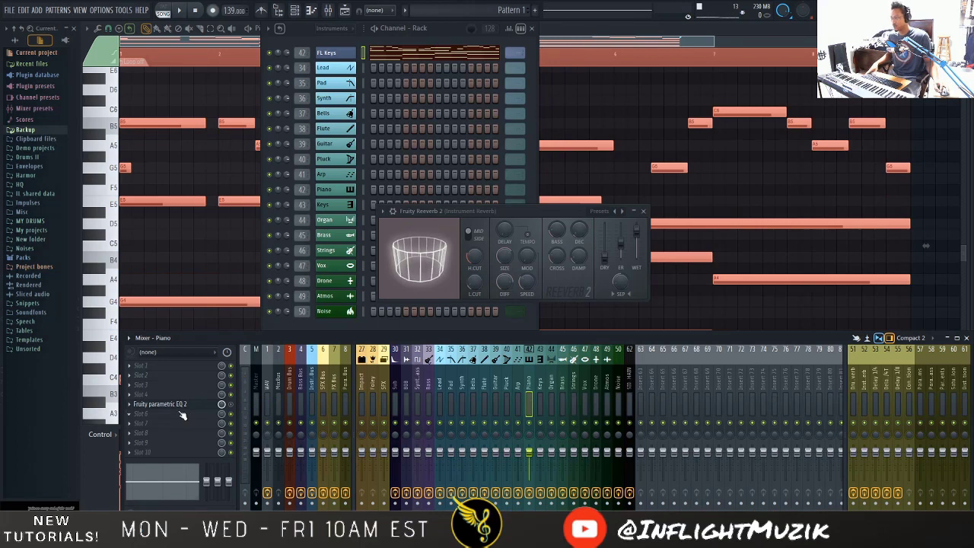
Add Fruity Fast Dist after Fruity Reeverb 2 on the Instrument Reverb track and place its window above the reverb.
{"action": "left_click", "coordinate": [863, 404]}
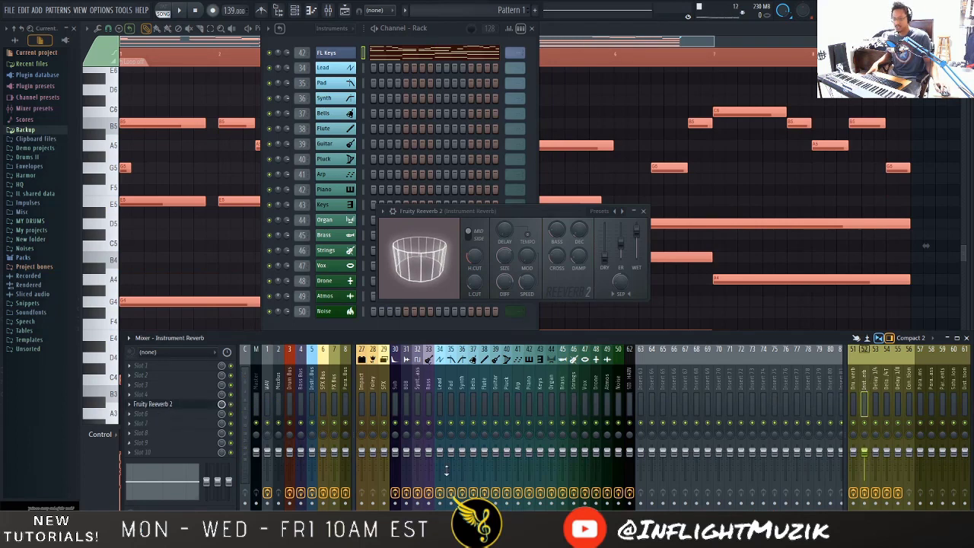
{"action": "left_click", "coordinate": [143, 416]}
{"action": "mouse_move", "coordinate": [207, 322]}
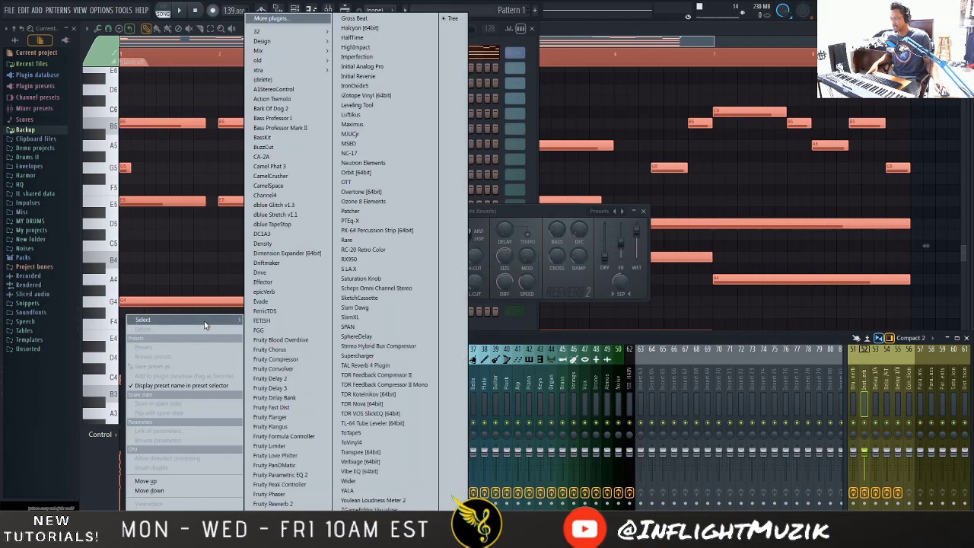
{"action": "left_click", "coordinate": [303, 409]}
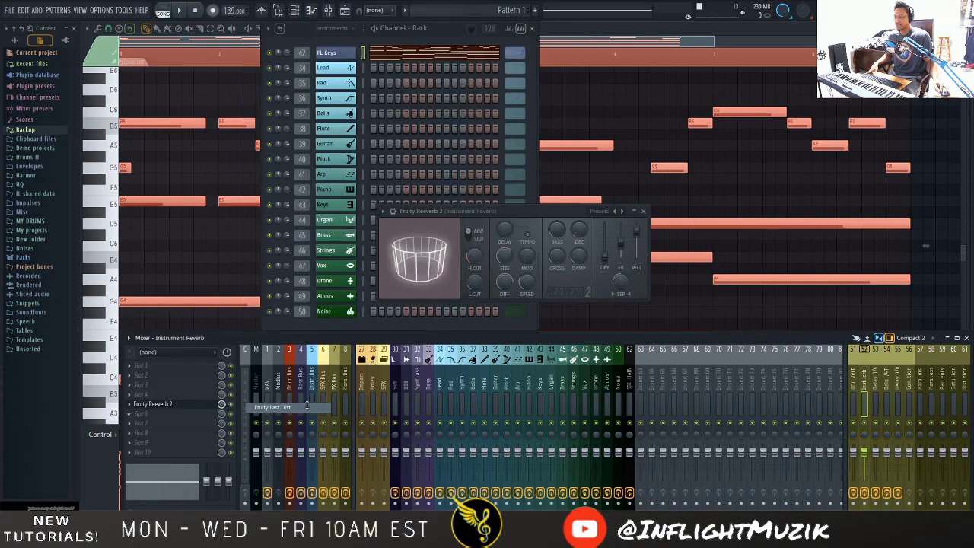
{"action": "left_click_drag", "start_coordinate": [165, 176], "coordinate": [353, 142]}
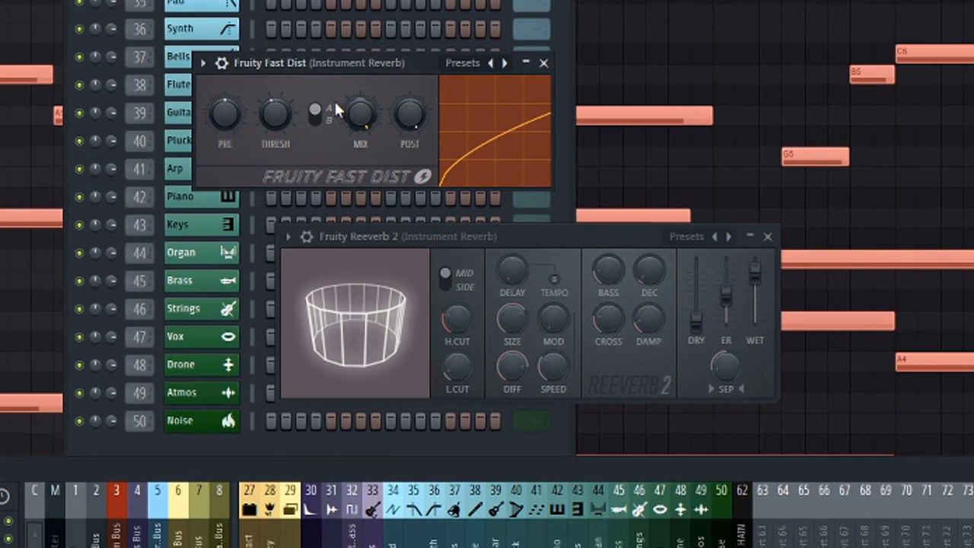
Set Fruity Fast Dist to distortion type B with the mix at about half, and adjust its pre, threshold and post levels.
{"action": "left_click_drag", "start_coordinate": [338, 111], "coordinate": [338, 146]}
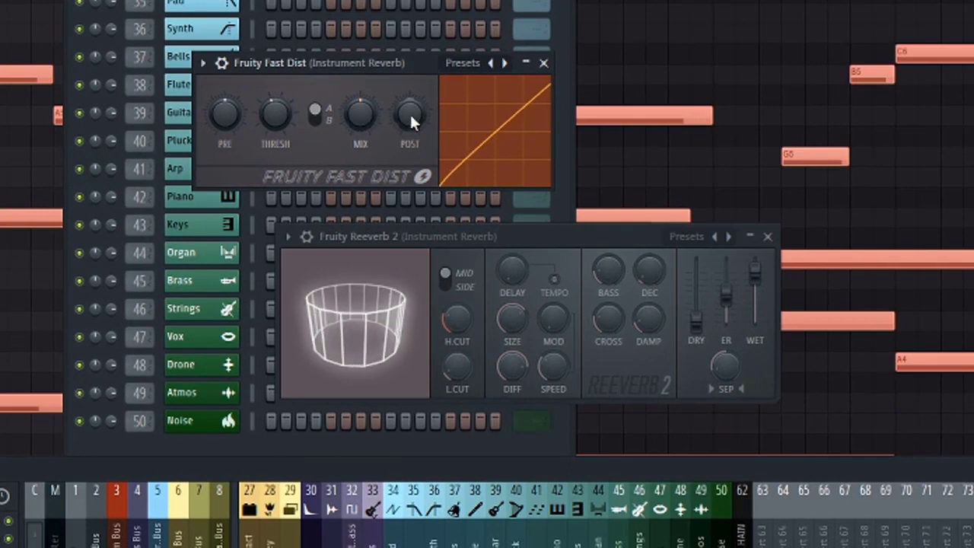
{"action": "left_click_drag", "start_coordinate": [409, 113], "coordinate": [409, 146]}
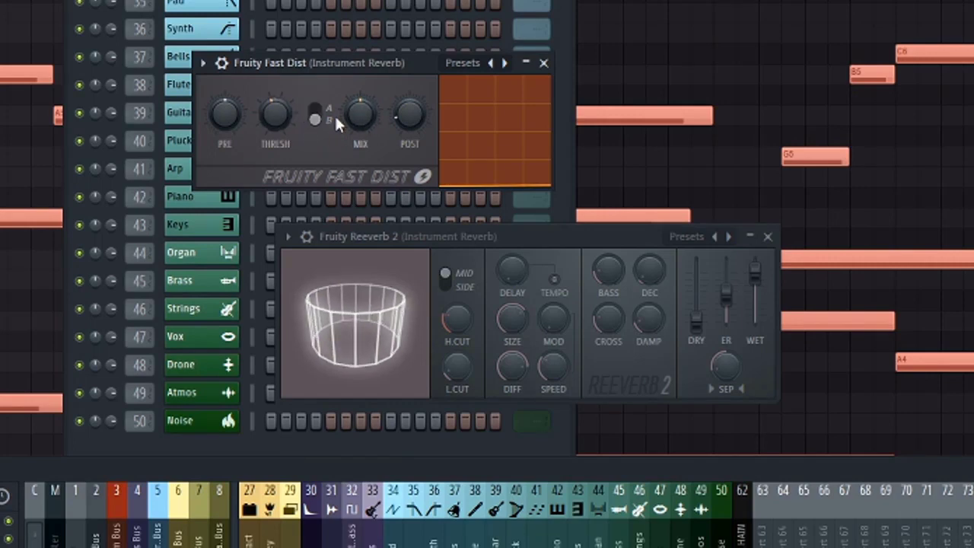
{"action": "left_click_drag", "start_coordinate": [411, 124], "coordinate": [411, 87]}
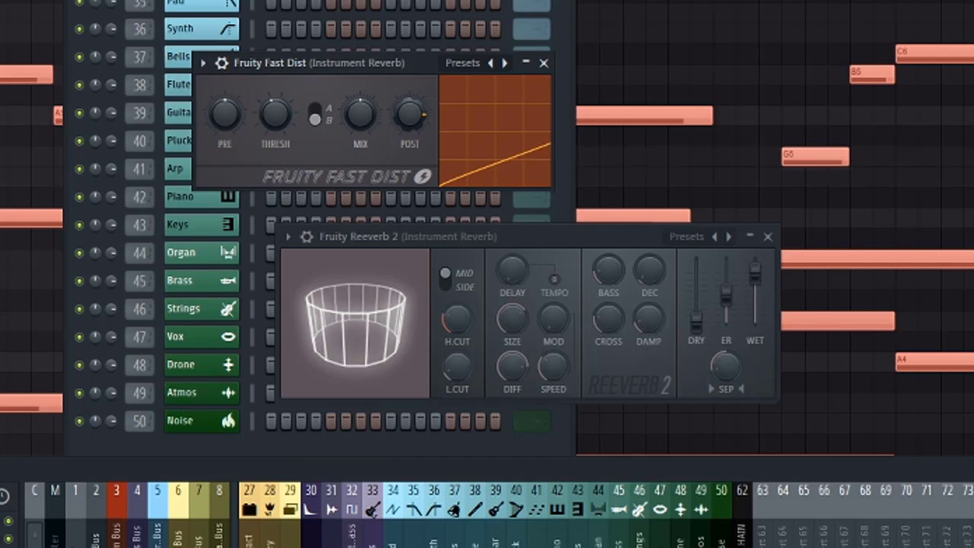
{"action": "left_click_drag", "start_coordinate": [269, 112], "coordinate": [270, 104]}
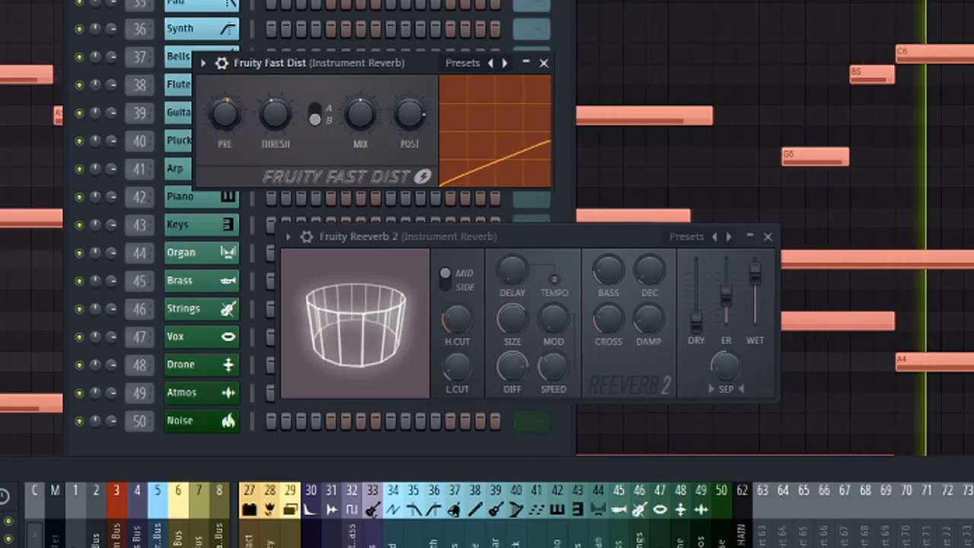
{"action": "left_click", "coordinate": [359, 107]}
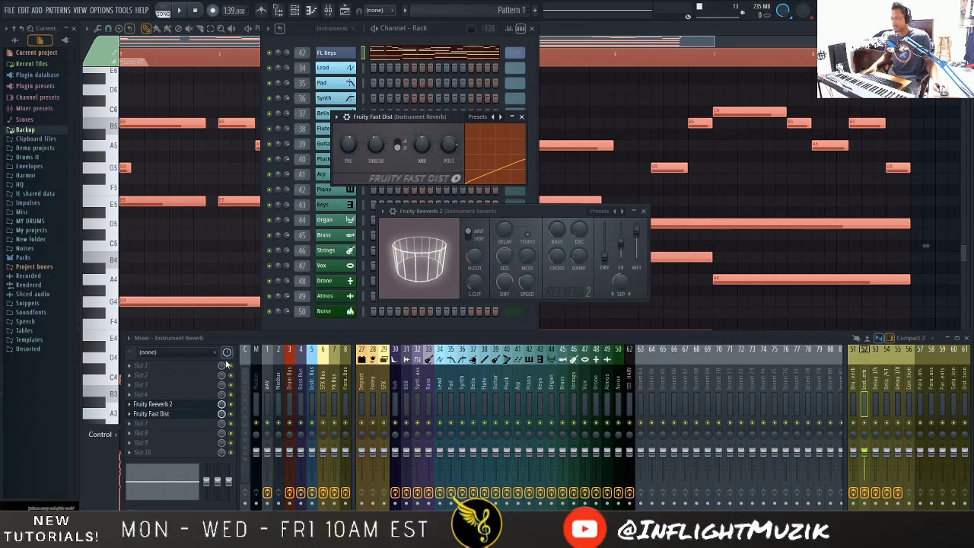
Add Fruity Parametric EQ 2 after Fruity Fast Dist on the Instrument Reverb track and load its preset 0 during playback.
{"action": "left_click", "coordinate": [166, 437]}
{"action": "left_click", "coordinate": [365, 190]}
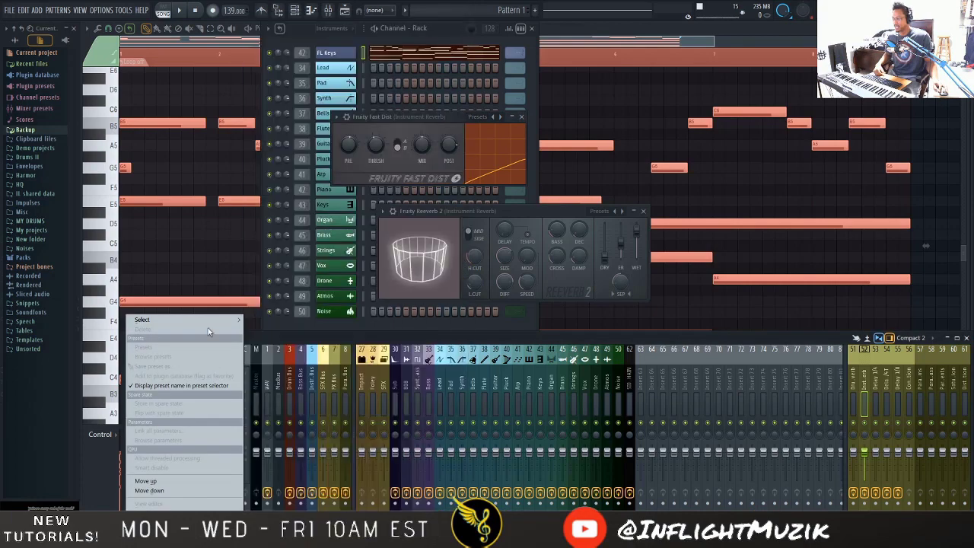
{"action": "key", "text": "space"}
{"action": "left_click", "coordinate": [542, 131]}
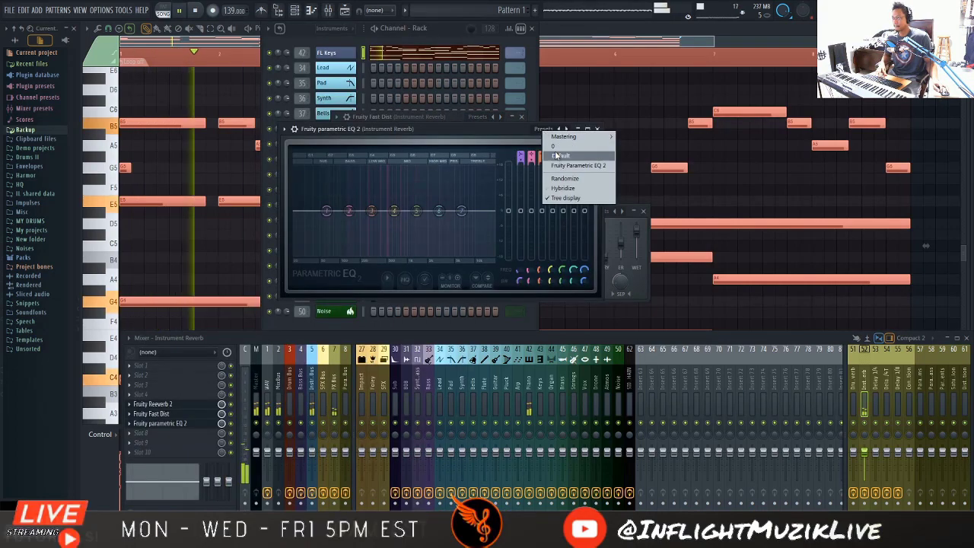
{"action": "left_click", "coordinate": [577, 150]}
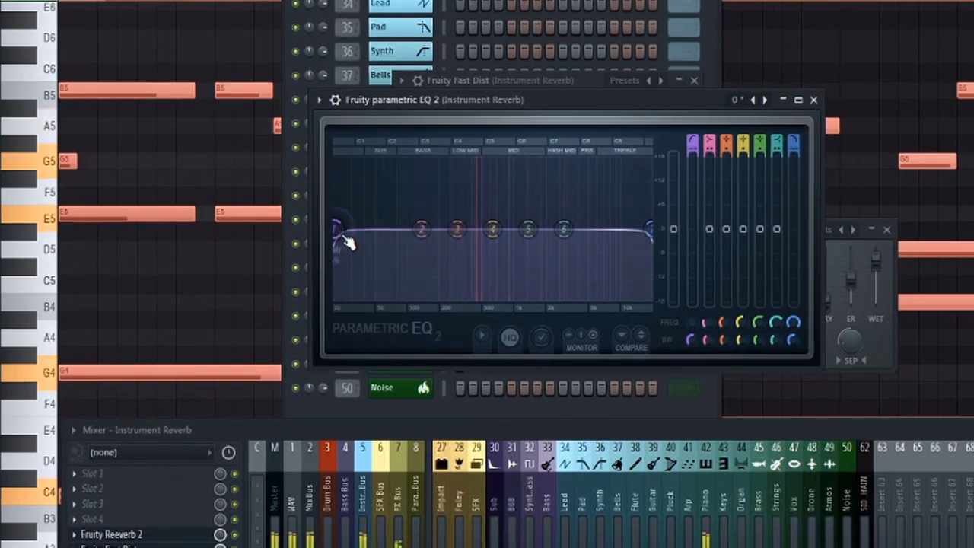
Shape the reverb EQ with a low cut near 390 Hz, a slight dip on band 4, a small boost on band 6 and a gentle high cut.
{"action": "left_click_drag", "start_coordinate": [302, 215], "coordinate": [349, 215]}
{"action": "left_click_drag", "start_coordinate": [439, 229], "coordinate": [464, 229]}
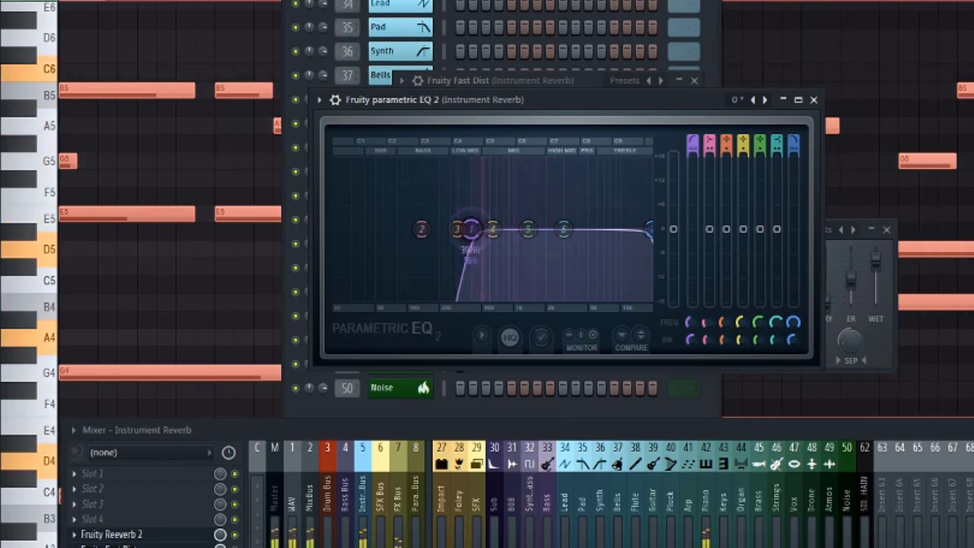
{"action": "mouse_move", "coordinate": [492, 229]}
{"action": "left_mouse_down"}
{"action": "mouse_move", "coordinate": [500, 244]}
{"action": "mouse_move", "coordinate": [491, 244]}
{"action": "left_mouse_up"}
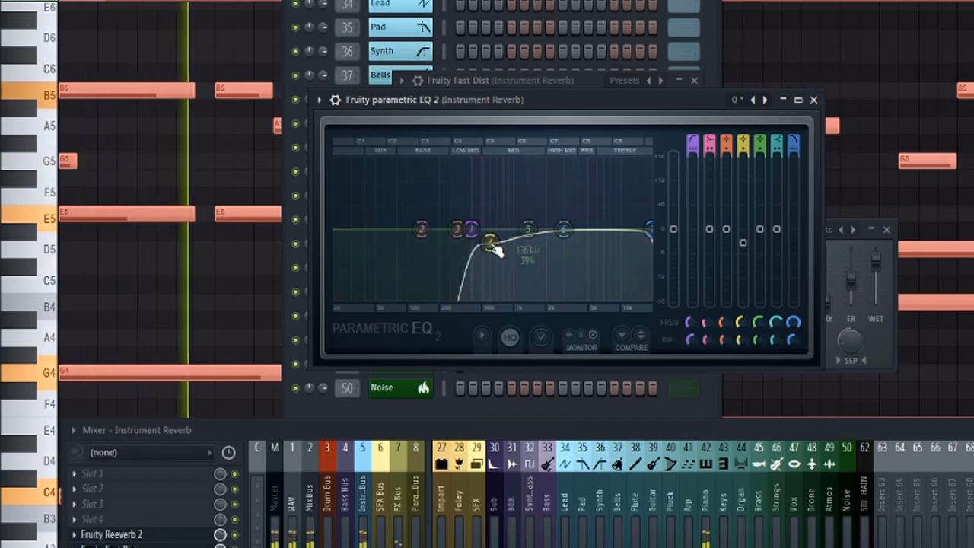
{"action": "mouse_move", "coordinate": [563, 229]}
{"action": "left_mouse_down"}
{"action": "mouse_move", "coordinate": [571, 212]}
{"action": "mouse_move", "coordinate": [569, 222]}
{"action": "left_mouse_up"}
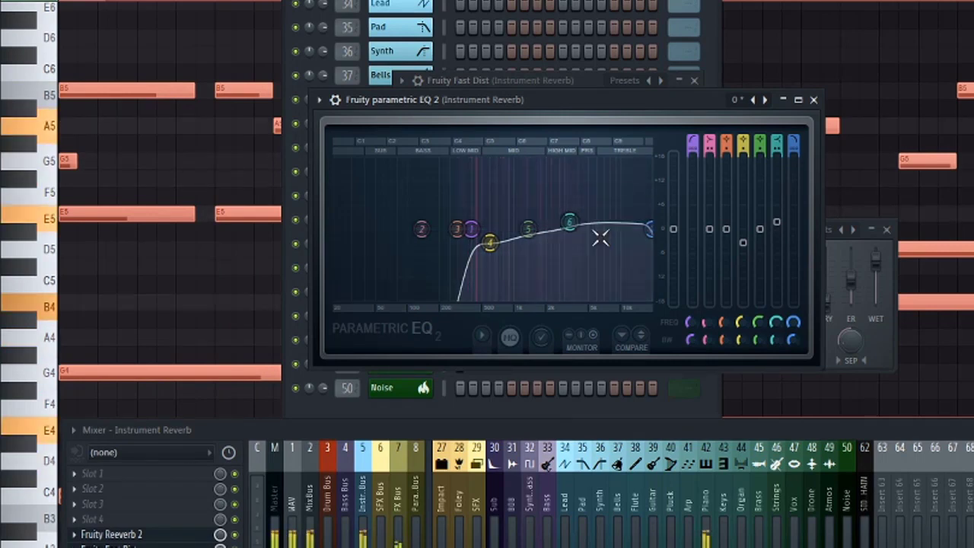
{"action": "left_click_drag", "start_coordinate": [649, 229], "coordinate": [650, 233]}
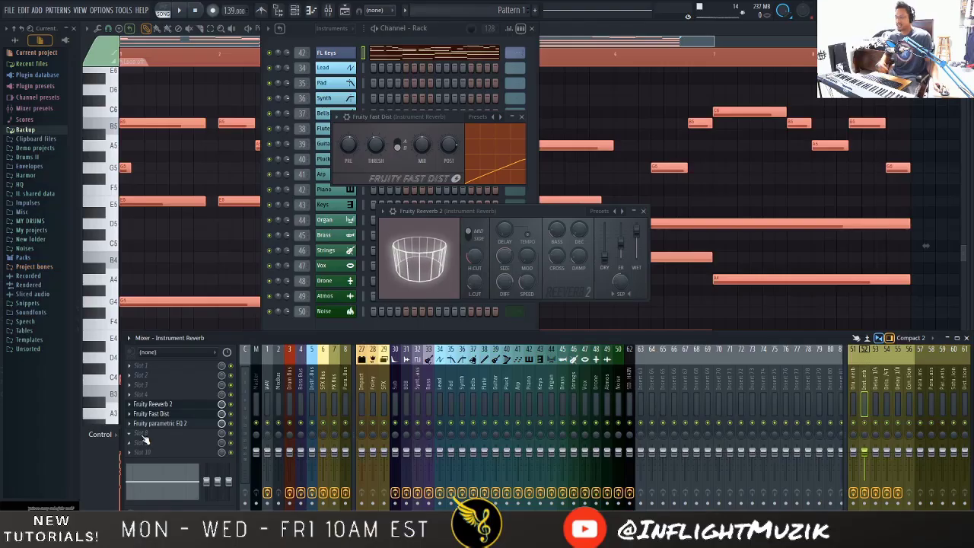
Add Fruity Phaser after Fruity Parametric EQ 2 on the Instrument Reverb track and play the piano through it.
{"action": "left_click", "coordinate": [142, 439]}
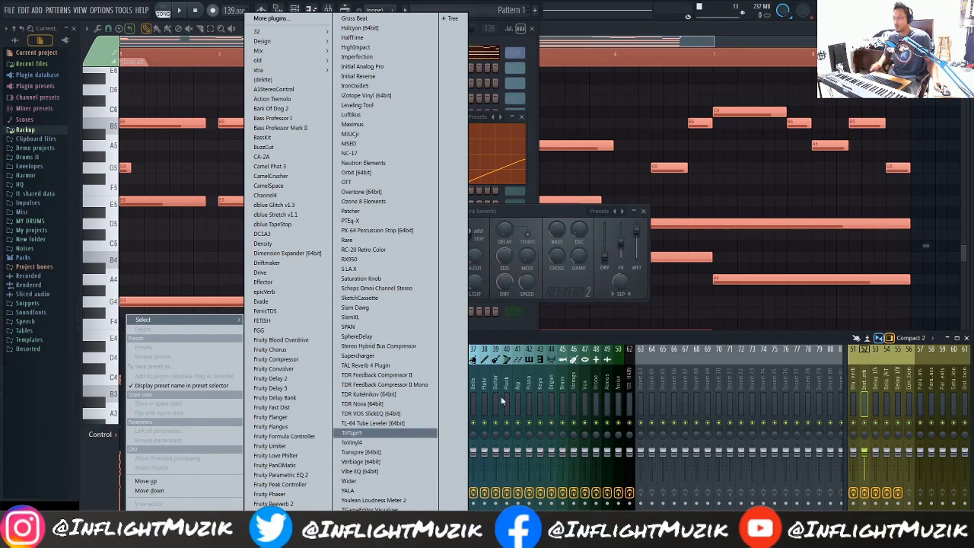
{"action": "left_click", "coordinate": [508, 340]}
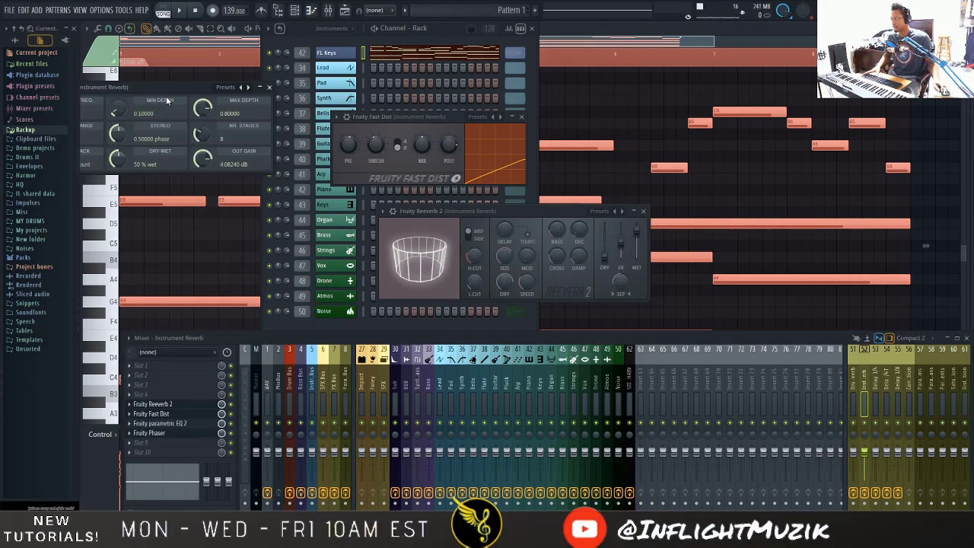
{"action": "key", "text": "space"}
{"action": "left_click_drag", "start_coordinate": [216, 109], "coordinate": [468, 167]}
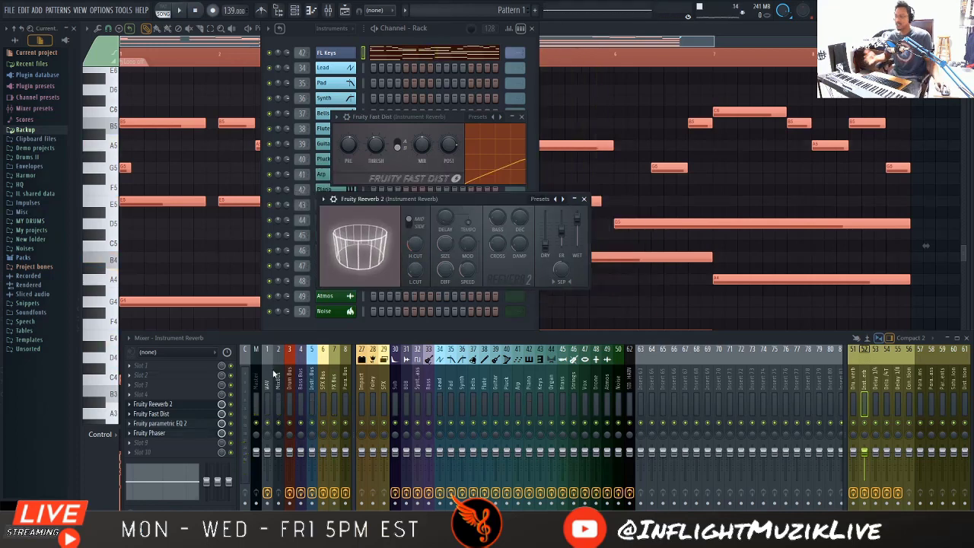
{"action": "left_click", "coordinate": [179, 434]}
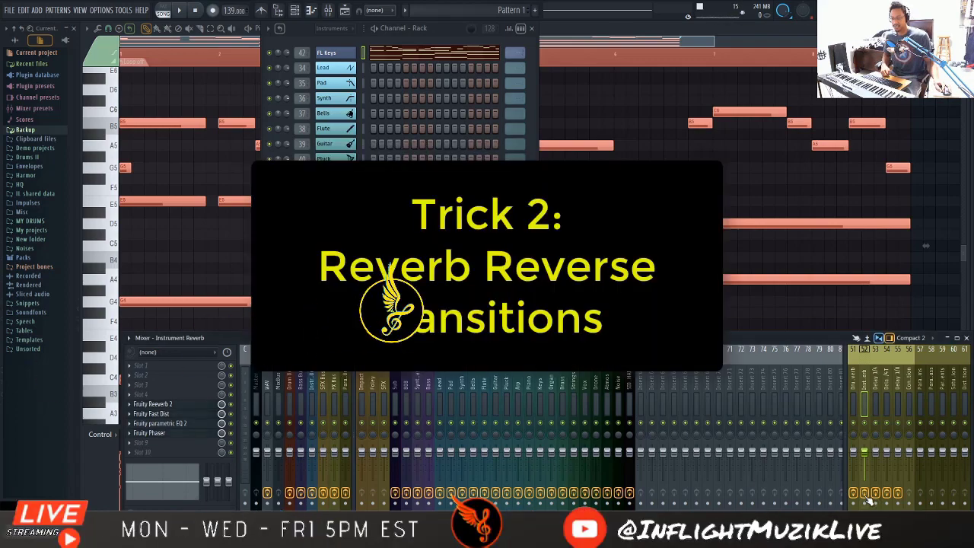
Open Fruity Reeverb 2 on the Piano track and set it with a high wet level and the dry level fully down.
{"action": "left_click", "coordinate": [523, 388]}
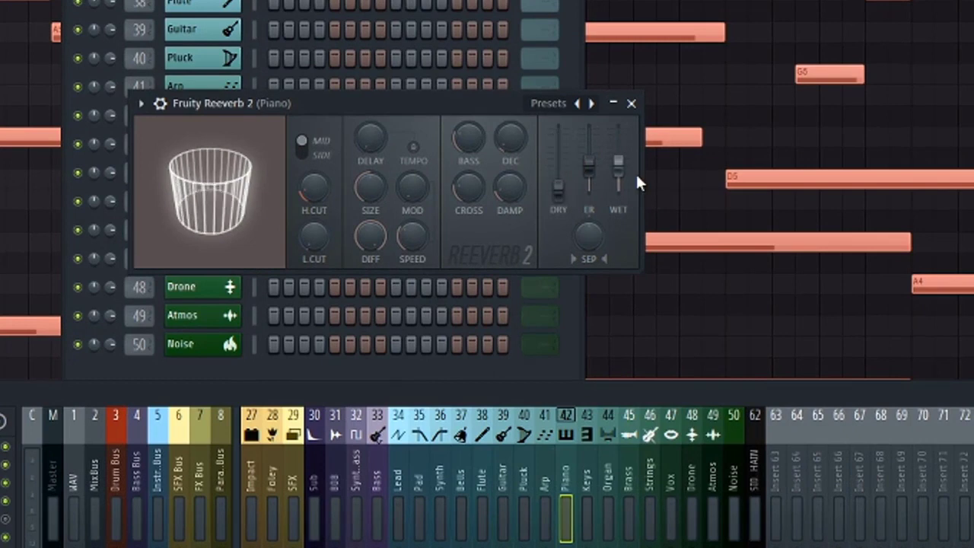
{"action": "right_click", "coordinate": [618, 177]}
{"action": "left_click", "coordinate": [645, 176]}
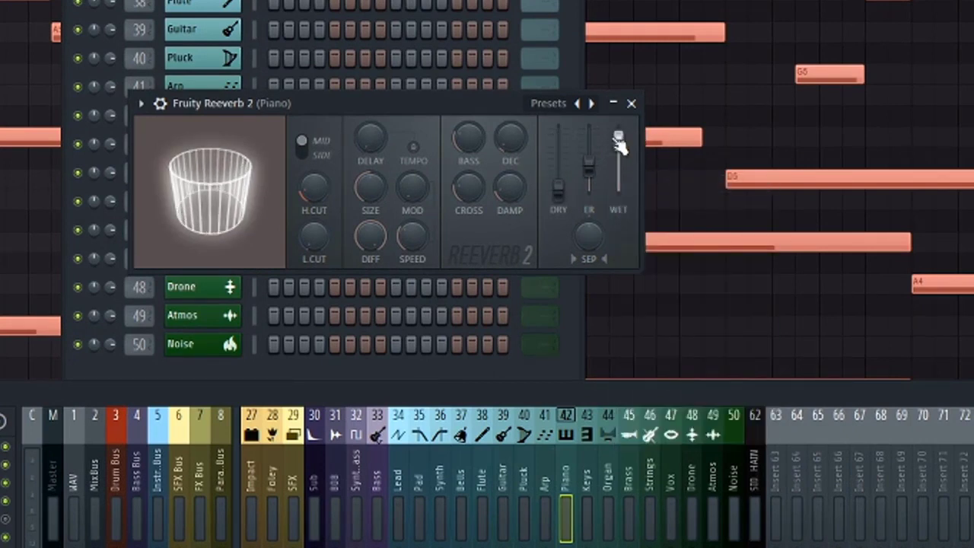
{"action": "left_click_drag", "start_coordinate": [598, 238], "coordinate": [598, 263]}
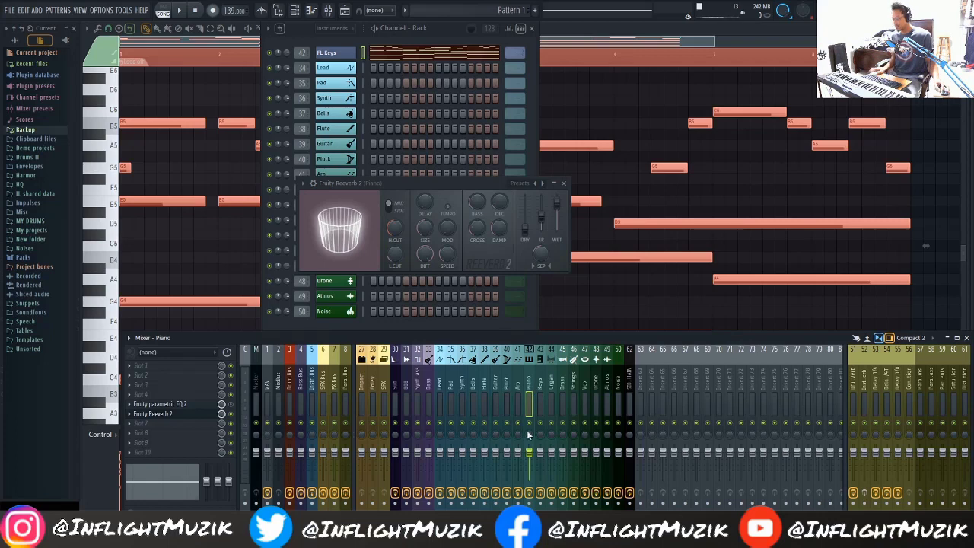
Load Edison on the Piano track, move it below Fruity Reeverb 2 in the effects chain, and arm it to record on input.
{"action": "key", "text": "ctrl+e"}
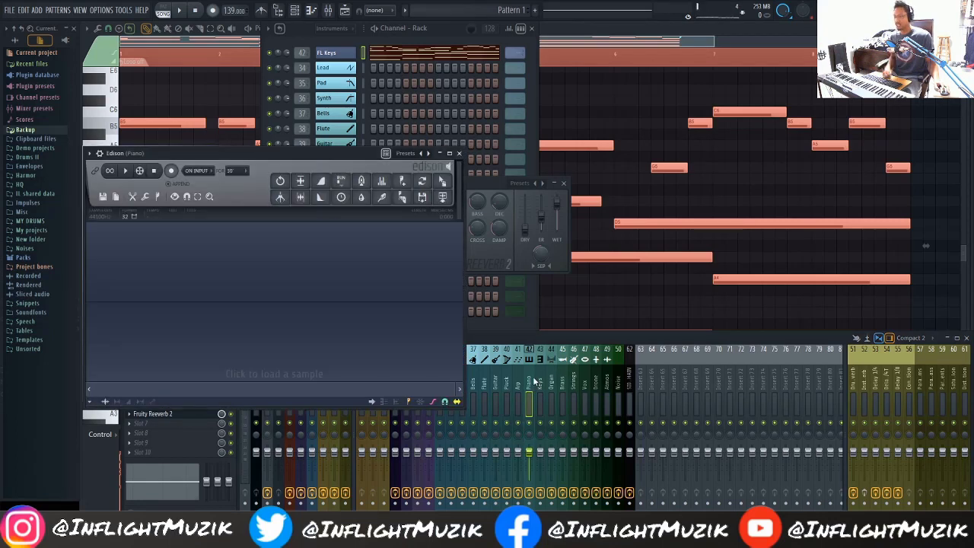
{"action": "left_click_drag", "start_coordinate": [287, 157], "coordinate": [551, 141]}
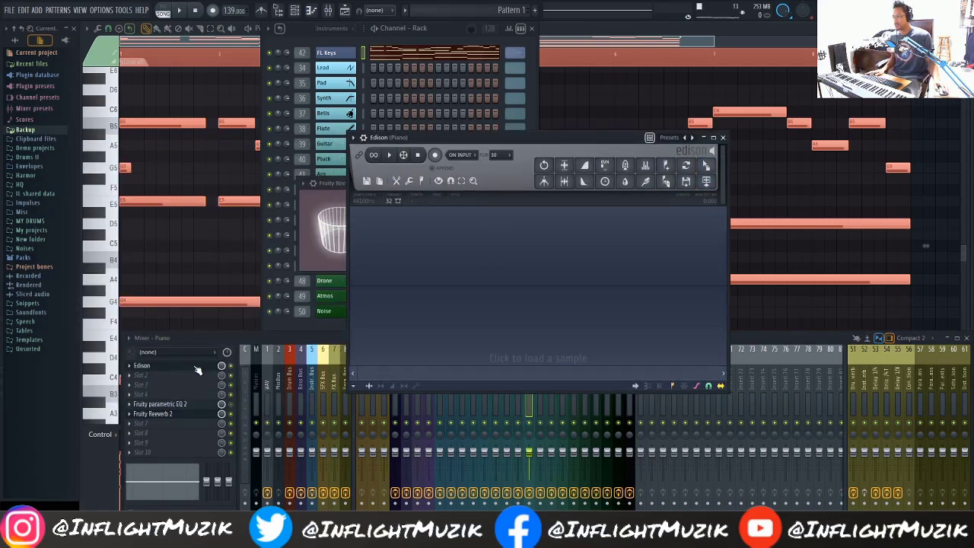
{"action": "left_click_drag", "start_coordinate": [197, 390], "coordinate": [197, 409]}
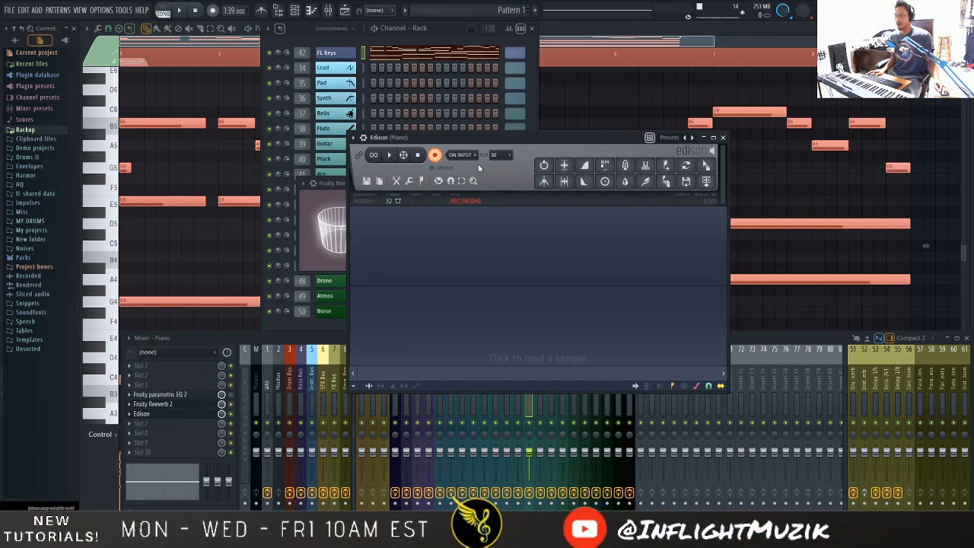
{"action": "left_click_drag", "start_coordinate": [487, 140], "coordinate": [499, 328]}
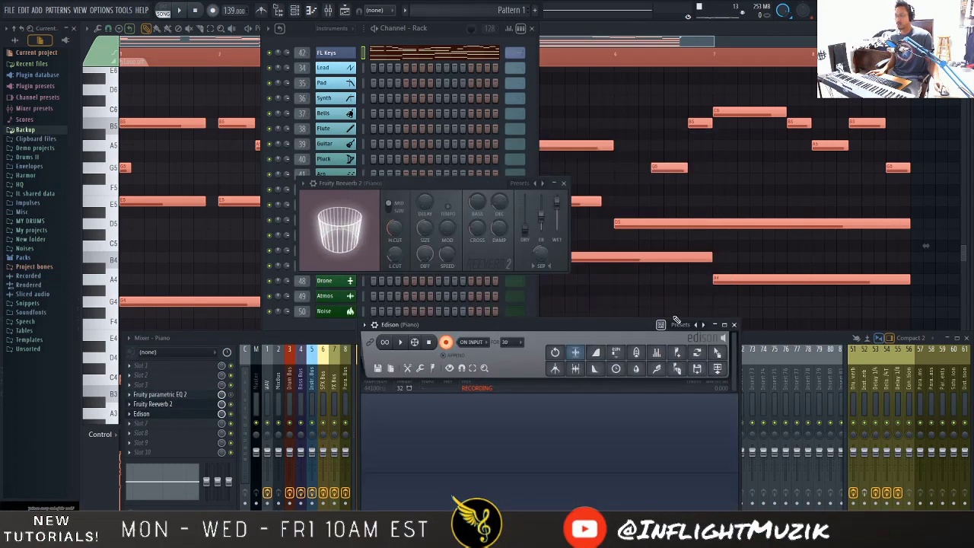
Play Pattern 1 from the start of the playlist to record the reverberated piano into Edison, and stop the recording after the reverb tail.
{"action": "key", "text": "F5"}
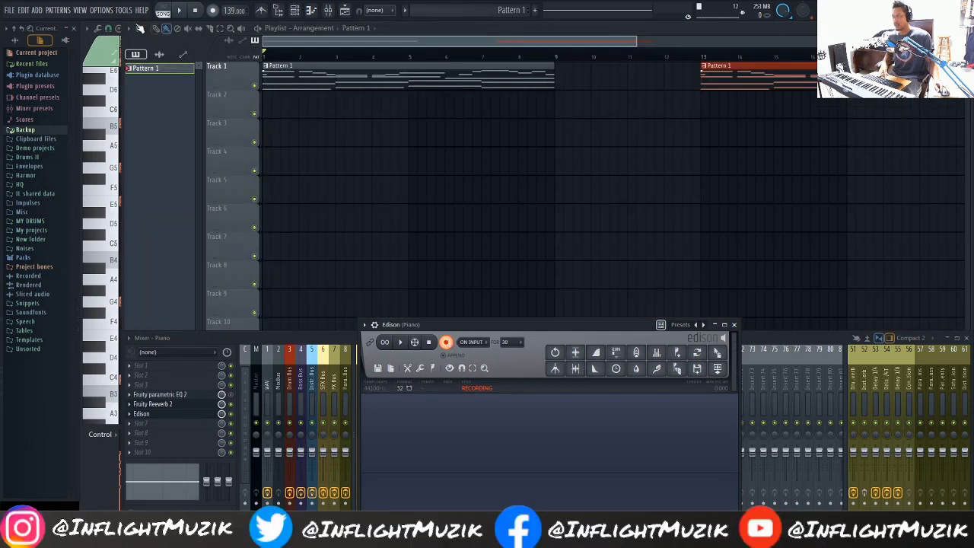
{"action": "left_click", "coordinate": [180, 10]}
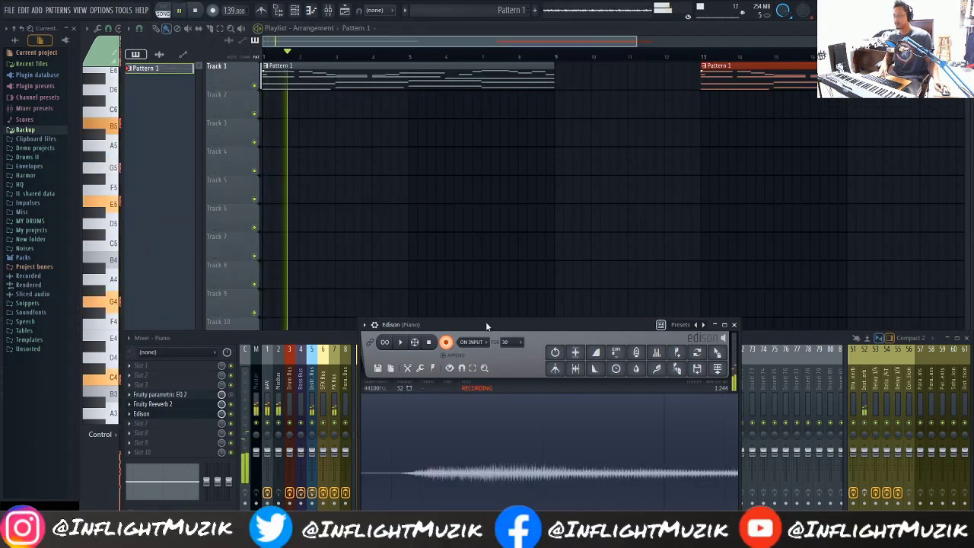
{"action": "left_click_drag", "start_coordinate": [485, 324], "coordinate": [467, 148]}
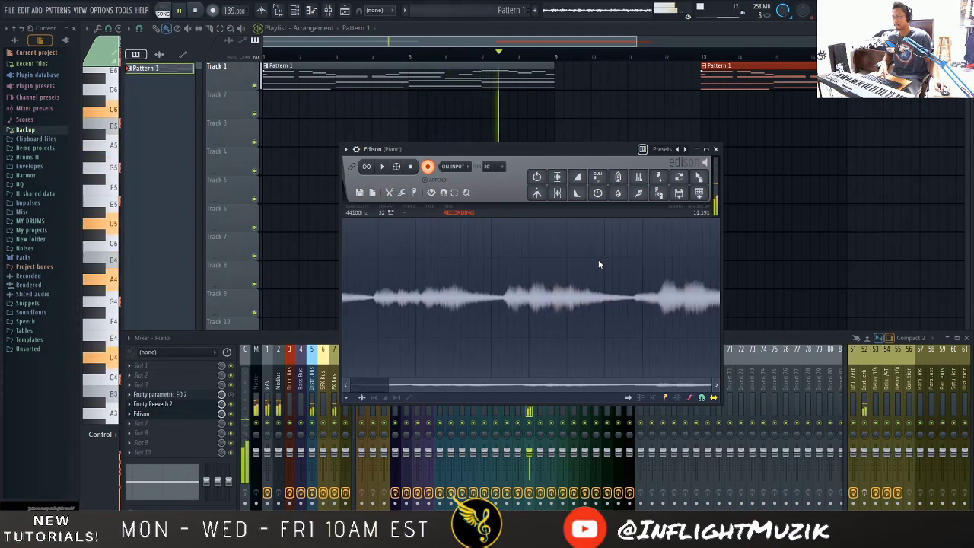
{"action": "left_click", "coordinate": [411, 167]}
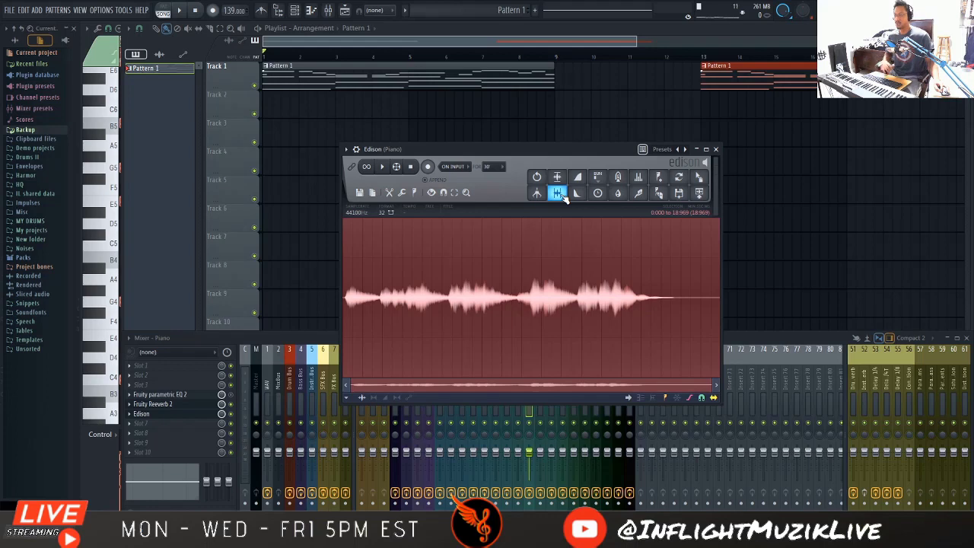
Trim the silence from the Edison recording and place the audio at the start of Track 2 in the playlist.
{"action": "left_click", "coordinate": [559, 194]}
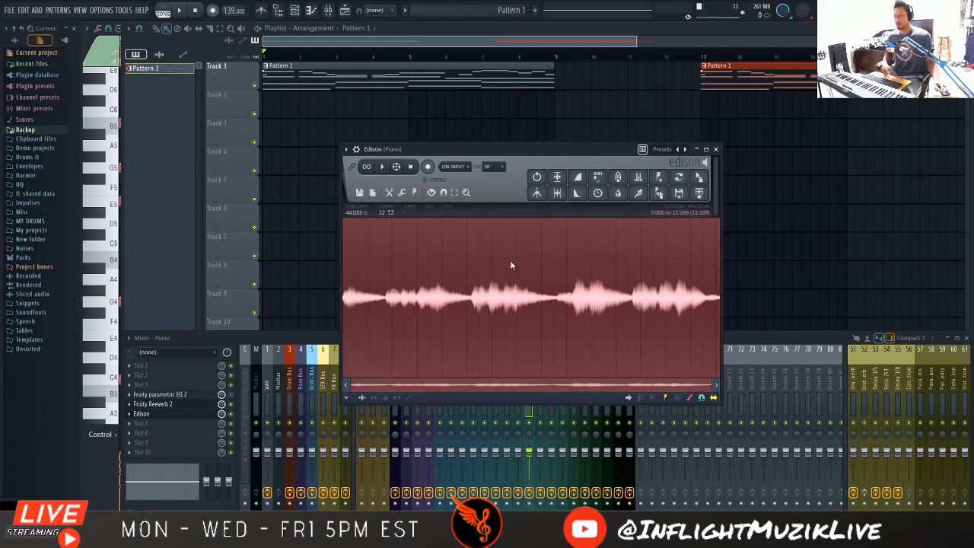
{"action": "left_click_drag", "start_coordinate": [698, 177], "coordinate": [258, 104]}
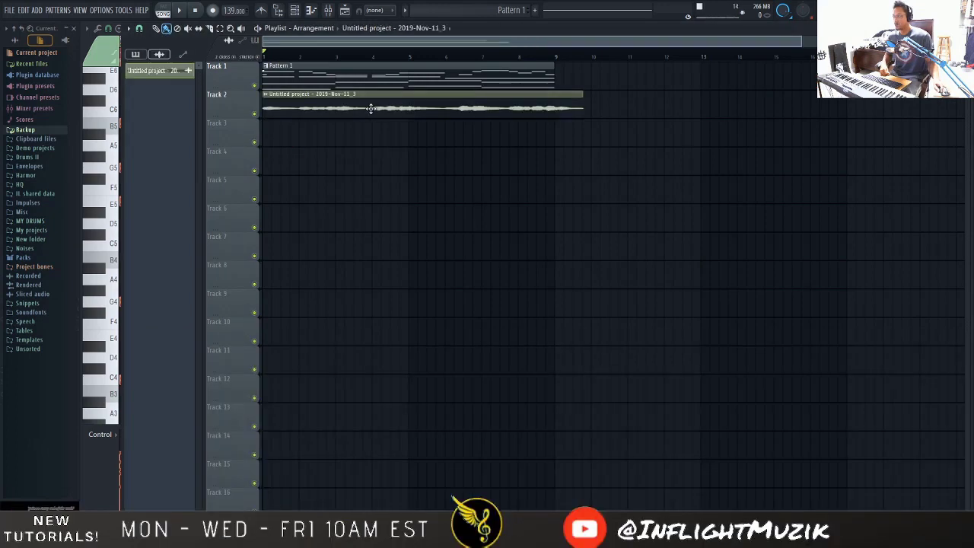
Open the recorded clip's sample settings, turn on Reverse under the precomputed effects, and close the settings.
{"action": "double_click", "coordinate": [370, 108]}
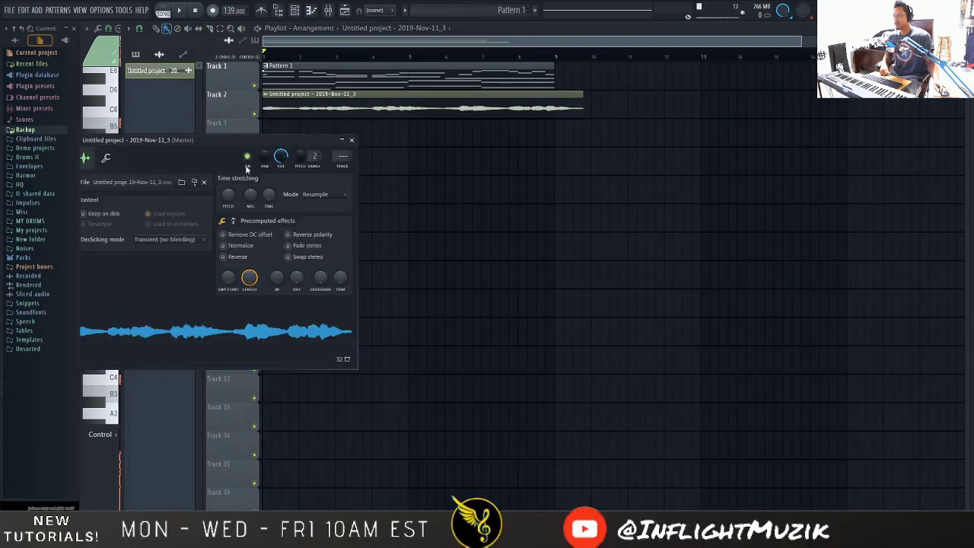
{"action": "left_click_drag", "start_coordinate": [237, 132], "coordinate": [477, 98]}
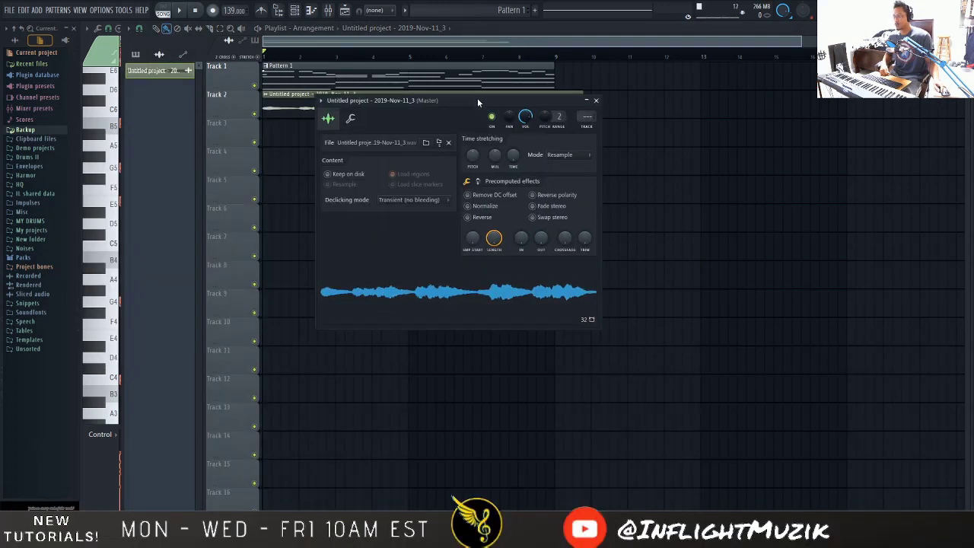
{"action": "left_click", "coordinate": [468, 218]}
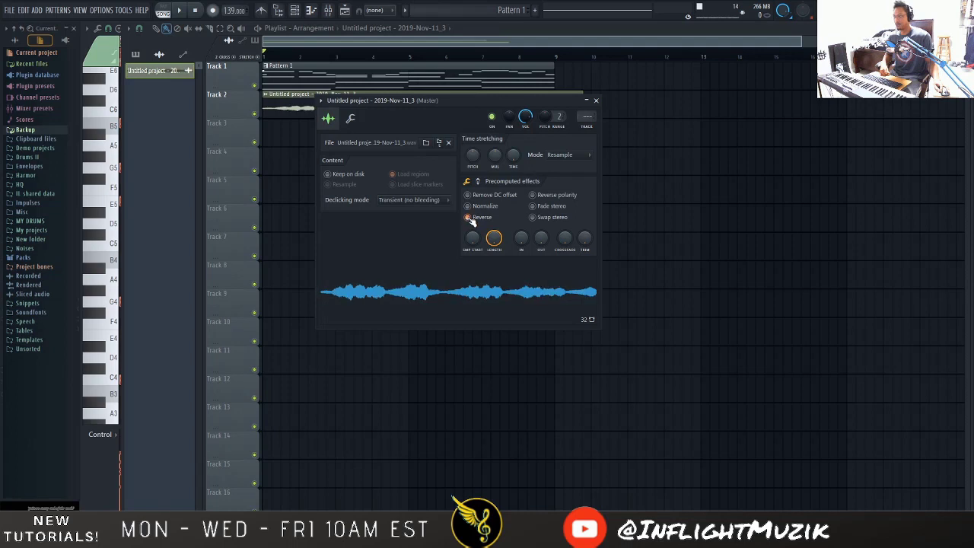
{"action": "left_click", "coordinate": [597, 100]}
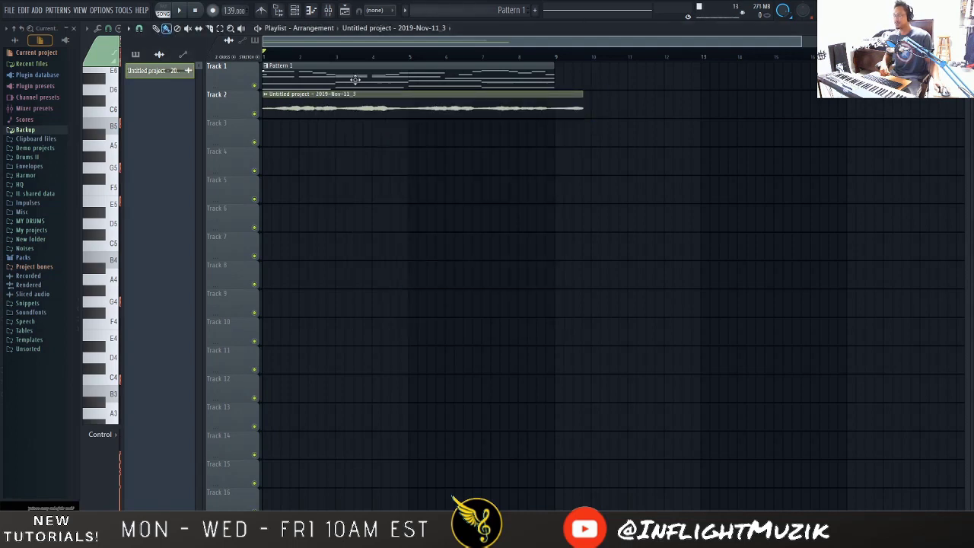
Move the Pattern 1 clip to start at bar 2, and slice the reversed clip there, deleting everything after its first bar.
{"action": "left_click_drag", "start_coordinate": [354, 79], "coordinate": [380, 84]}
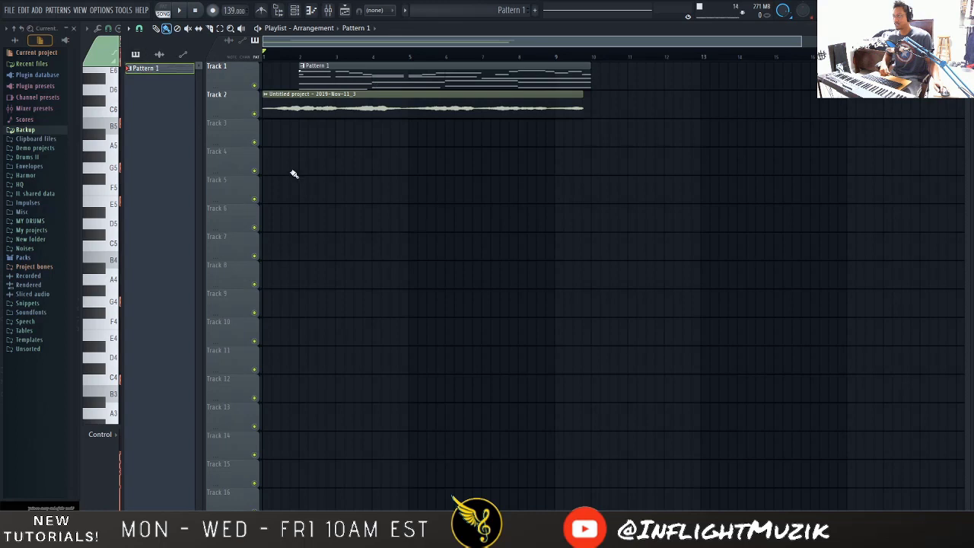
{"action": "left_click_drag", "start_coordinate": [303, 131], "coordinate": [334, 109]}
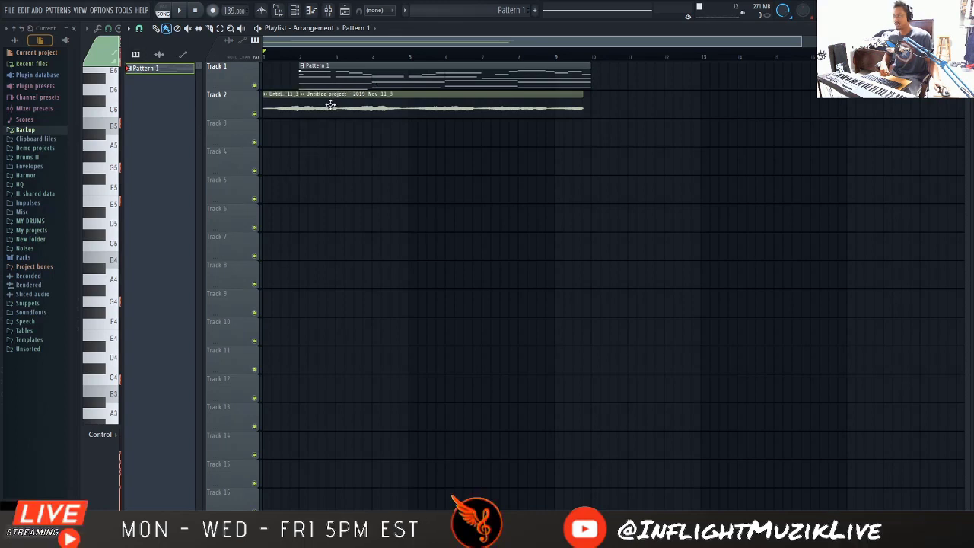
{"action": "right_click", "coordinate": [329, 105]}
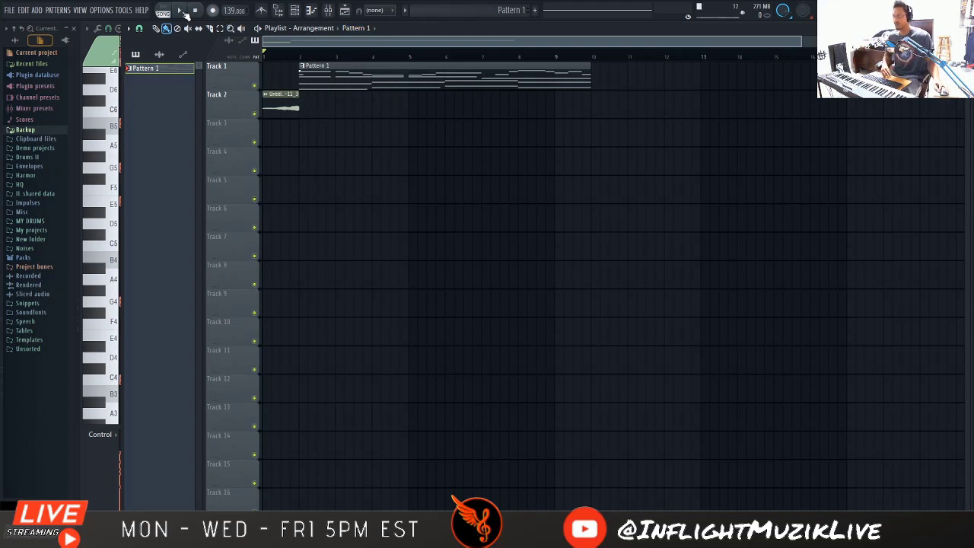
Play the arrangement to hear the reversed reverb transition, and reset the dry level of Fruity Reeverb 2 on the Piano track.
{"action": "left_click", "coordinate": [180, 11]}
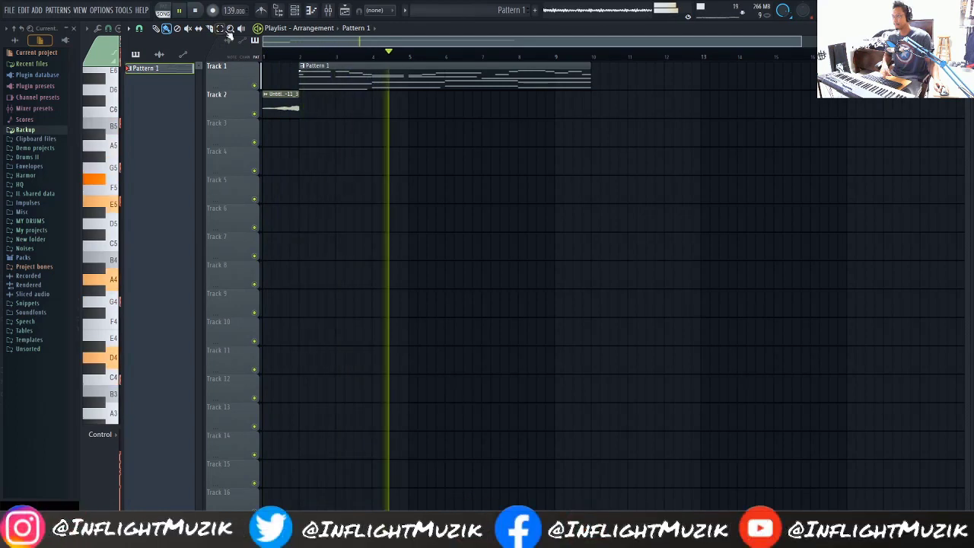
{"action": "key", "text": "space"}
{"action": "key", "text": "F9"}
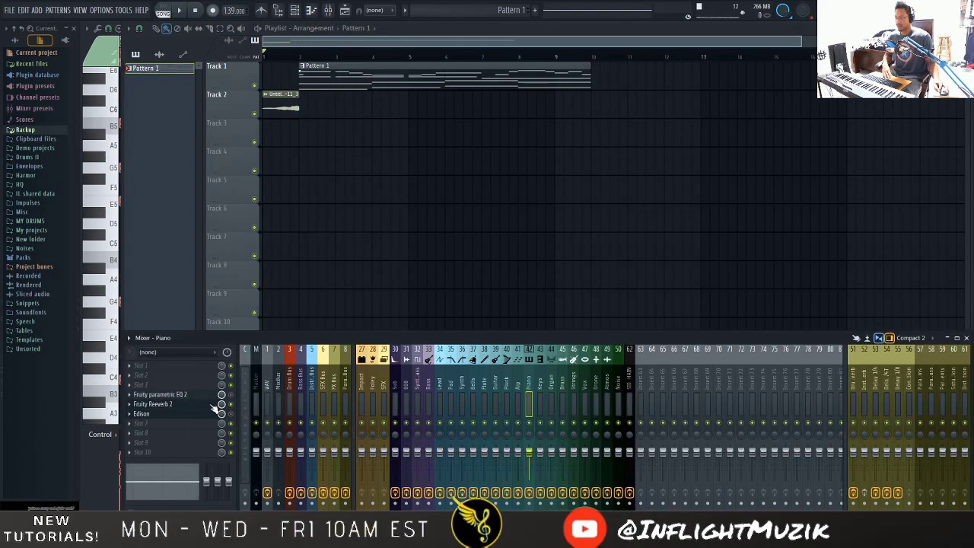
{"action": "left_click", "coordinate": [168, 406]}
{"action": "right_click", "coordinate": [541, 242]}
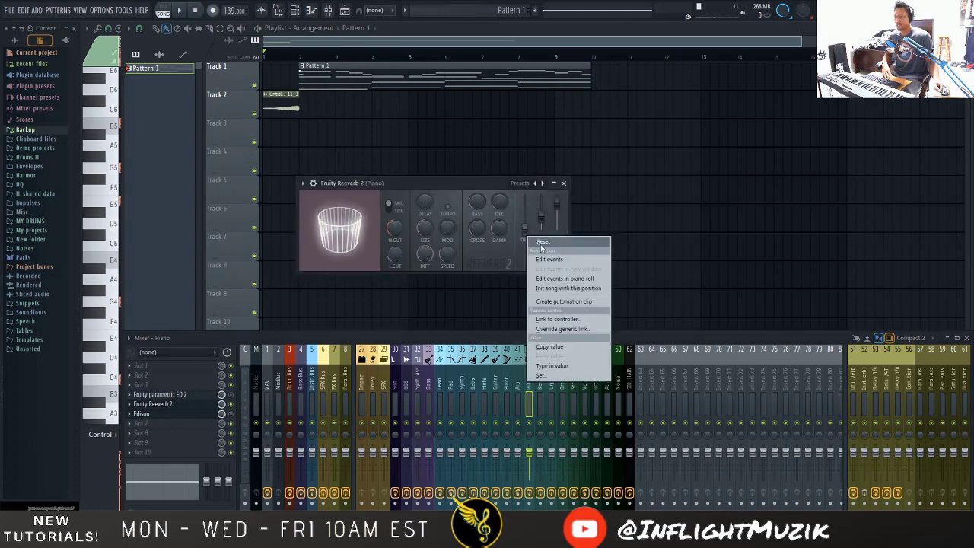
{"action": "left_click", "coordinate": [543, 242]}
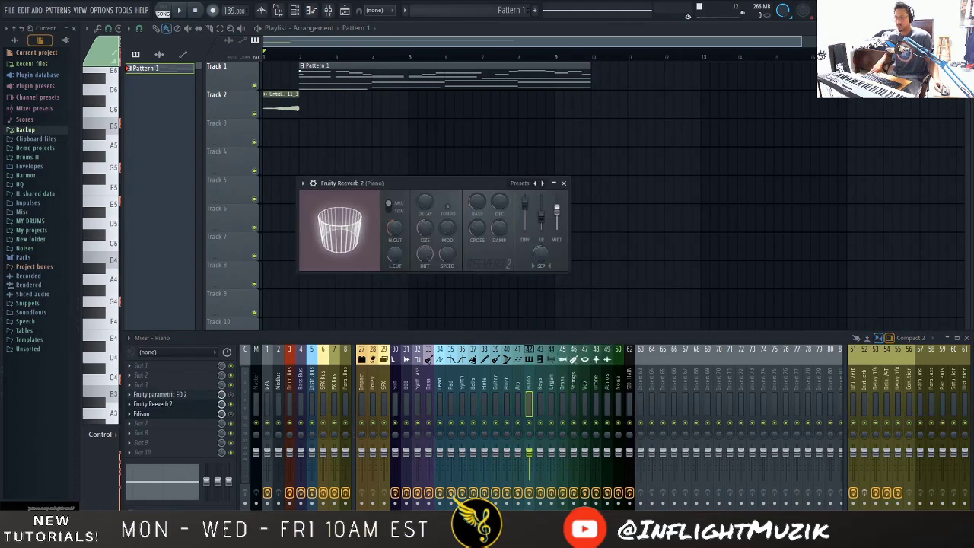
Close the Piano track's Fruity Reeverb 2 window and play the arrangement.
{"action": "left_click", "coordinate": [563, 182]}
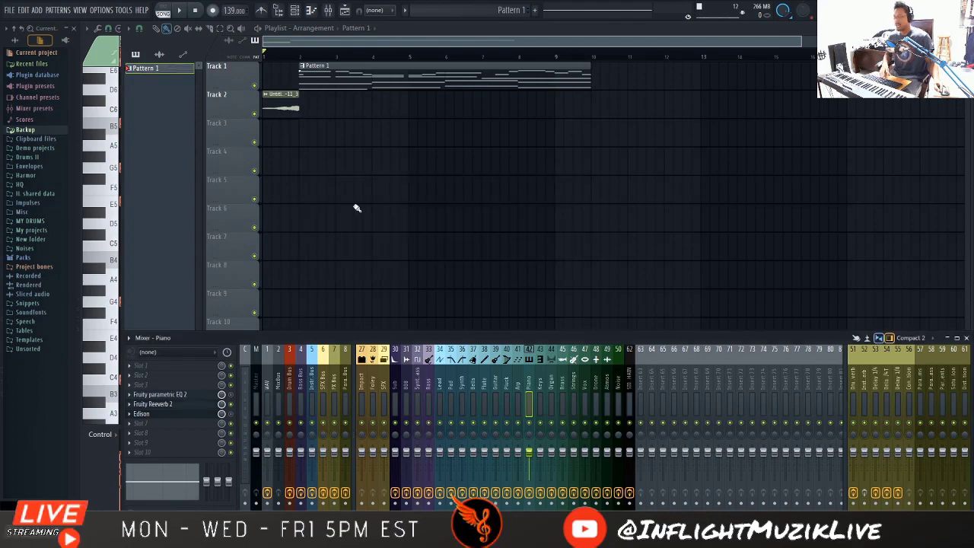
{"action": "key", "text": "space"}
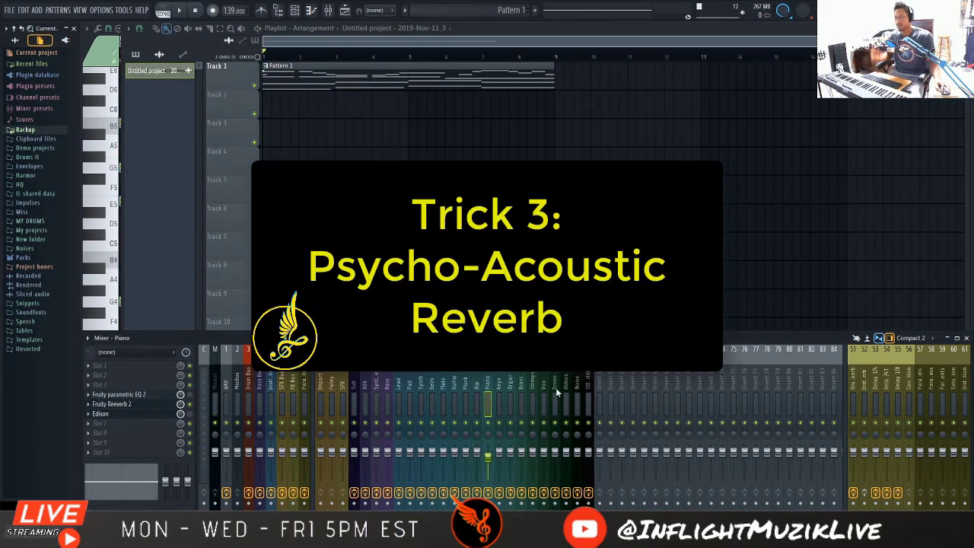
Load Patcher into slot 7 of the Piano mixer track and add a Fruity Stereo Shaper to its map.
{"action": "left_click", "coordinate": [137, 423]}
{"action": "mouse_move", "coordinate": [183, 318]}
{"action": "key", "text": "Escape"}
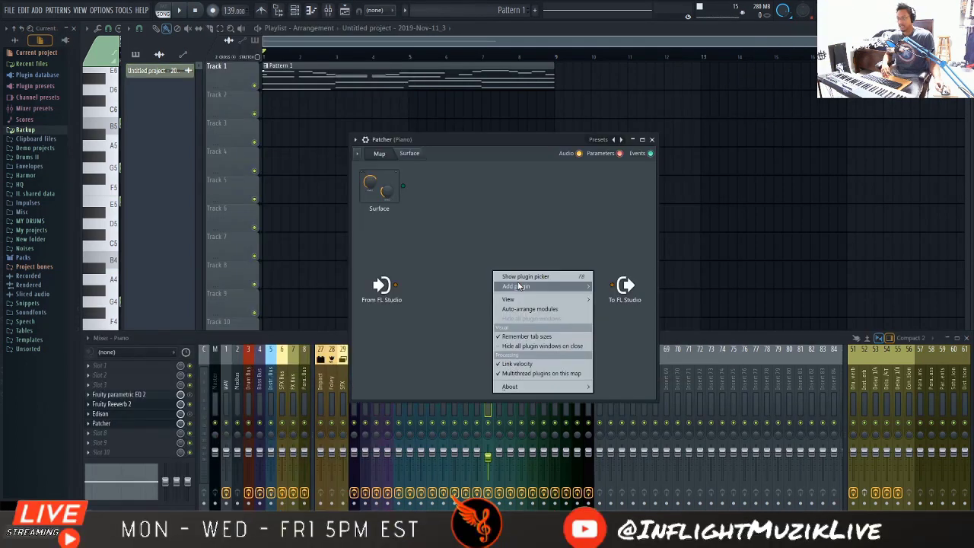
{"action": "mouse_move", "coordinate": [518, 287]}
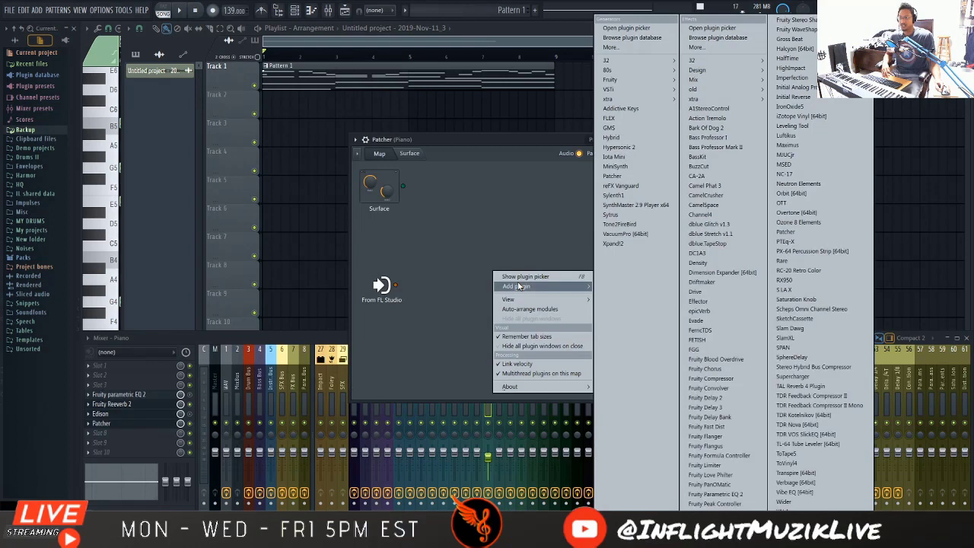
{"action": "left_click", "coordinate": [795, 19]}
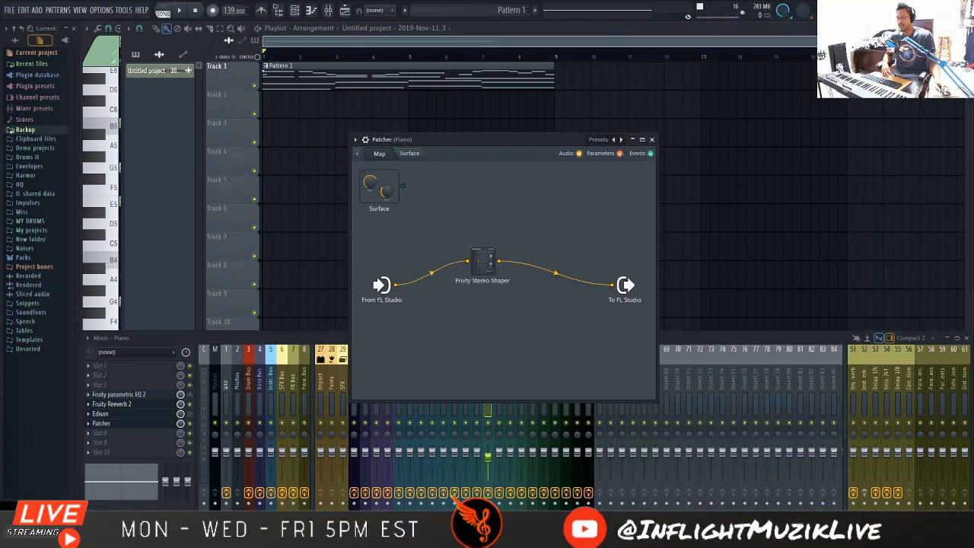
Load the Left - Right splitter mixing preset in the Fruity Stereo Shaper and close its window.
{"action": "double_click", "coordinate": [483, 260]}
{"action": "left_click", "coordinate": [449, 148]}
{"action": "mouse_move", "coordinate": [464, 187]}
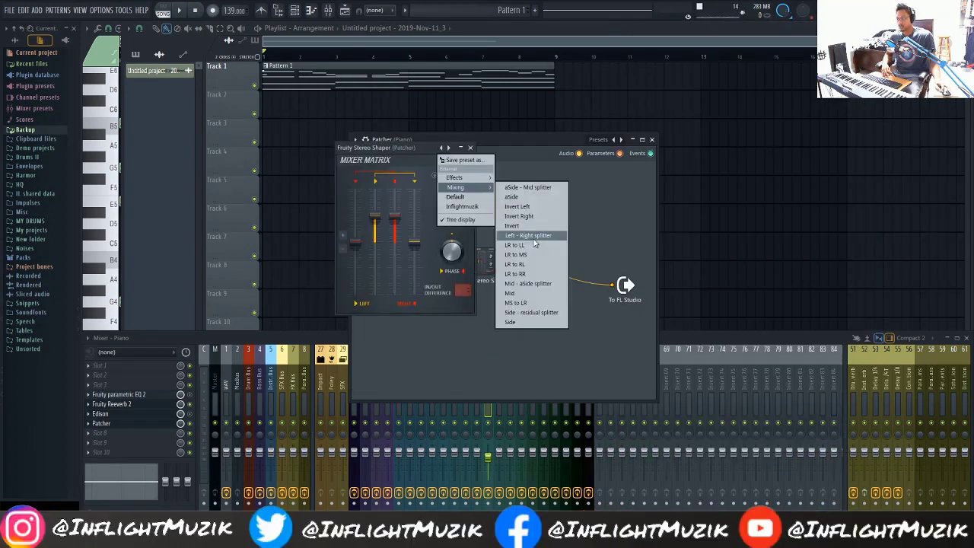
{"action": "left_click", "coordinate": [533, 237]}
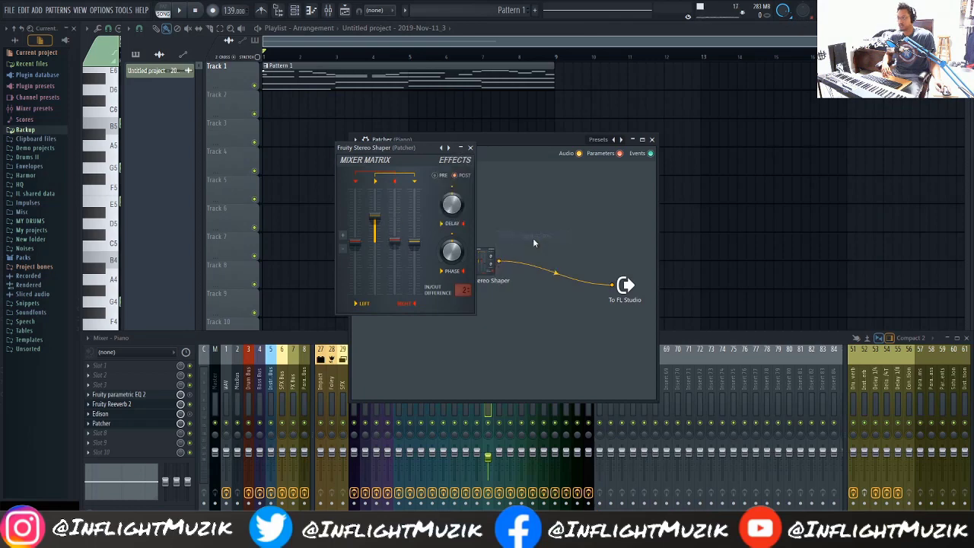
{"action": "left_click", "coordinate": [470, 148]}
Duplicate the Stereo Shaper below the original and swap the copy's matrix values, 50% for the left level and 75% for the right.
{"action": "right_click", "coordinate": [484, 263]}
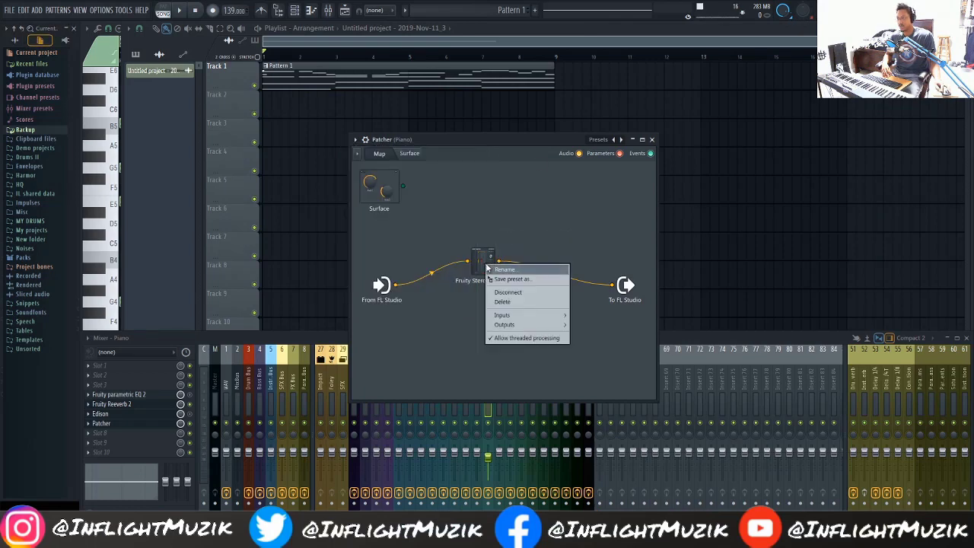
{"action": "left_click_drag", "start_coordinate": [483, 263], "coordinate": [482, 324]}
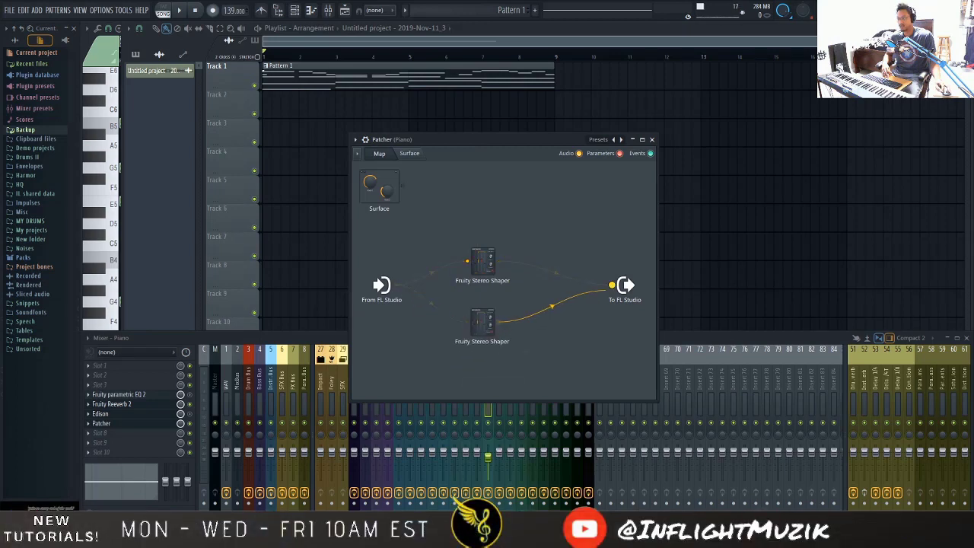
{"action": "double_click", "coordinate": [483, 324]}
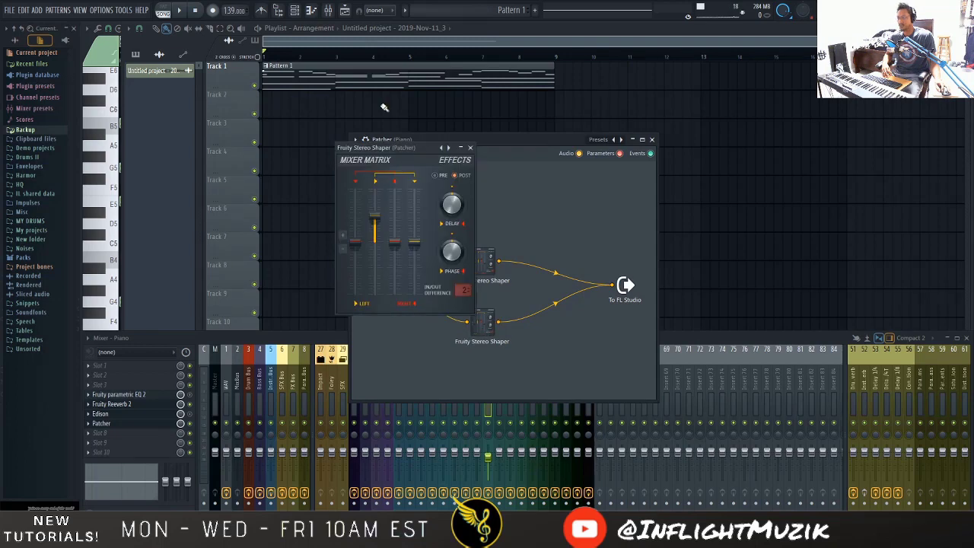
{"action": "left_click_drag", "start_coordinate": [417, 153], "coordinate": [473, 162]}
{"action": "right_click", "coordinate": [430, 230]}
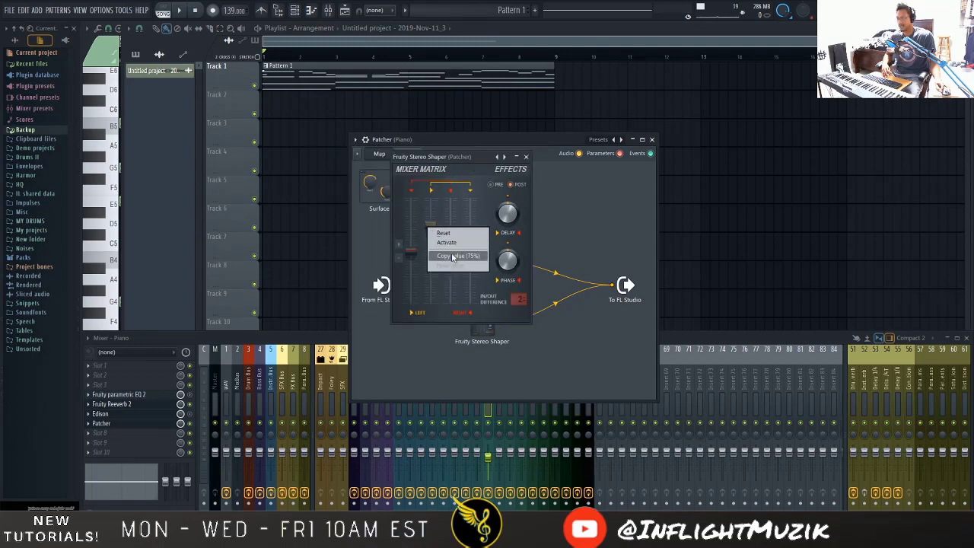
{"action": "left_click", "coordinate": [452, 256]}
{"action": "right_click", "coordinate": [452, 257]}
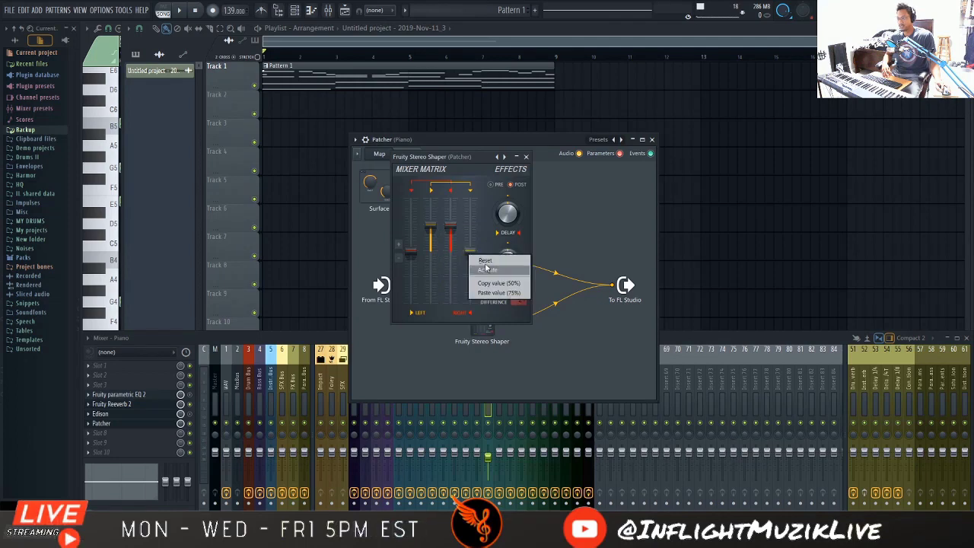
{"action": "left_click", "coordinate": [481, 289]}
{"action": "right_click", "coordinate": [430, 230]}
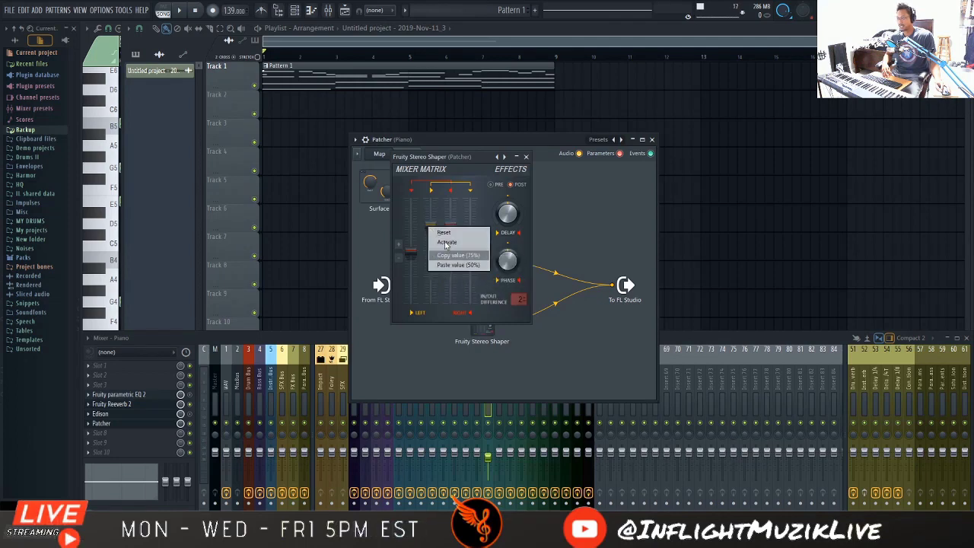
{"action": "left_click", "coordinate": [447, 266]}
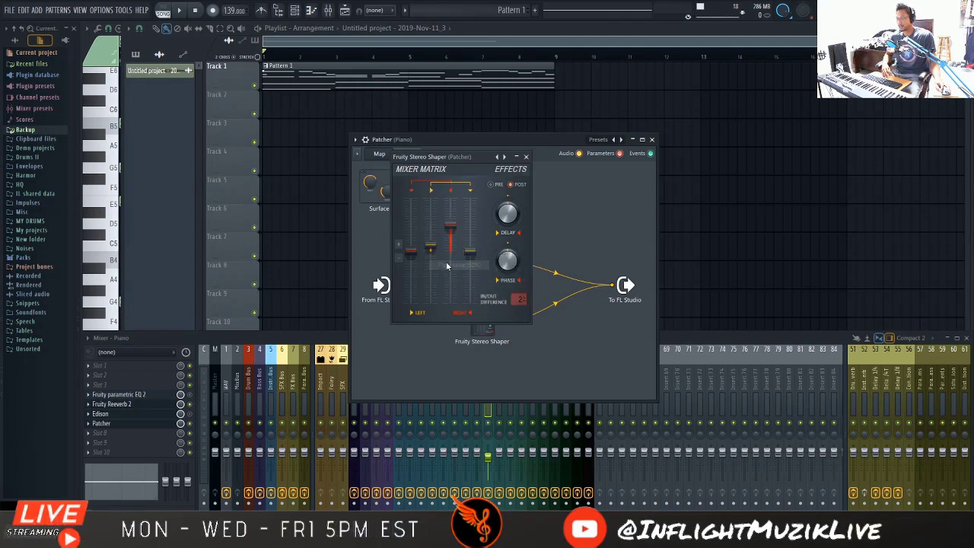
{"action": "left_click", "coordinate": [526, 156]}
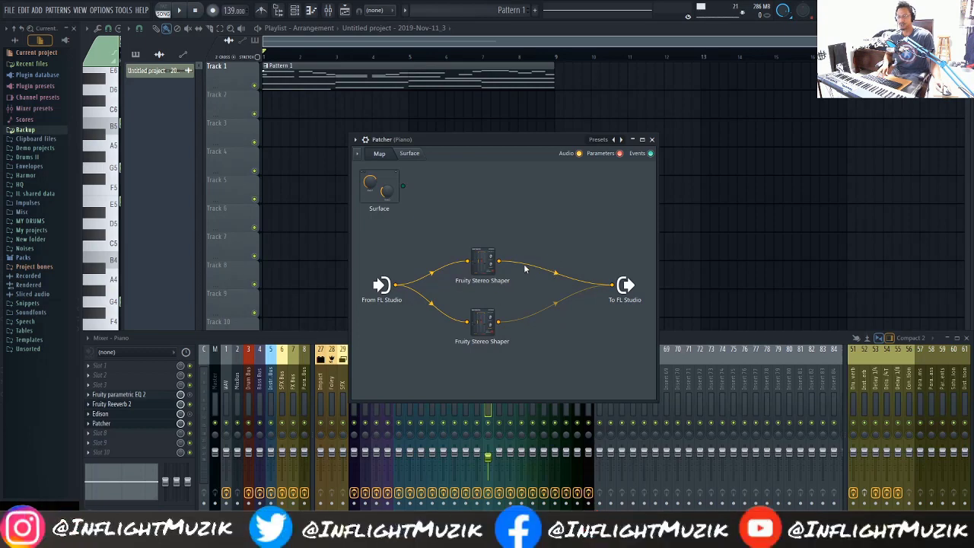
Play the piano through each Stereo Shaper in turn, with the other one's output connection turned down.
{"action": "key", "text": "space"}
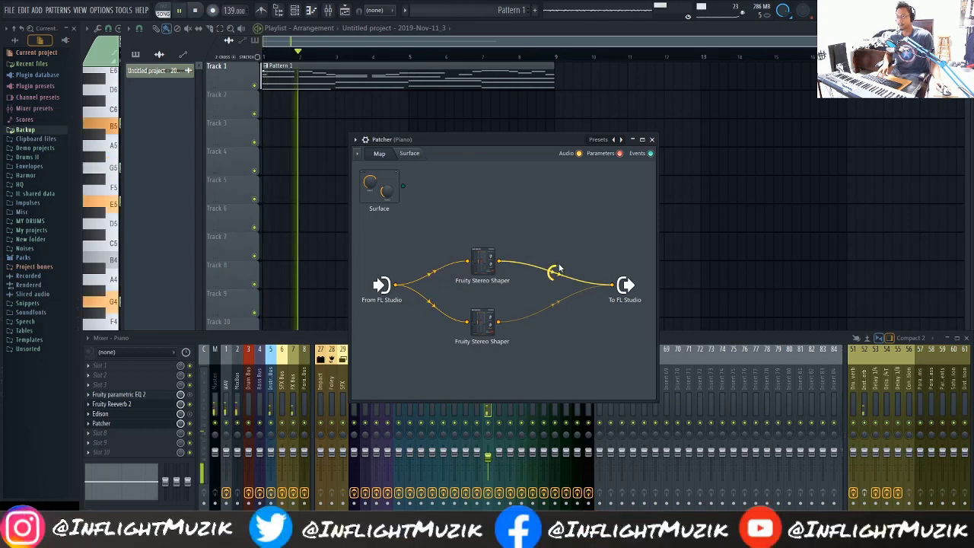
{"action": "key", "text": "space"}
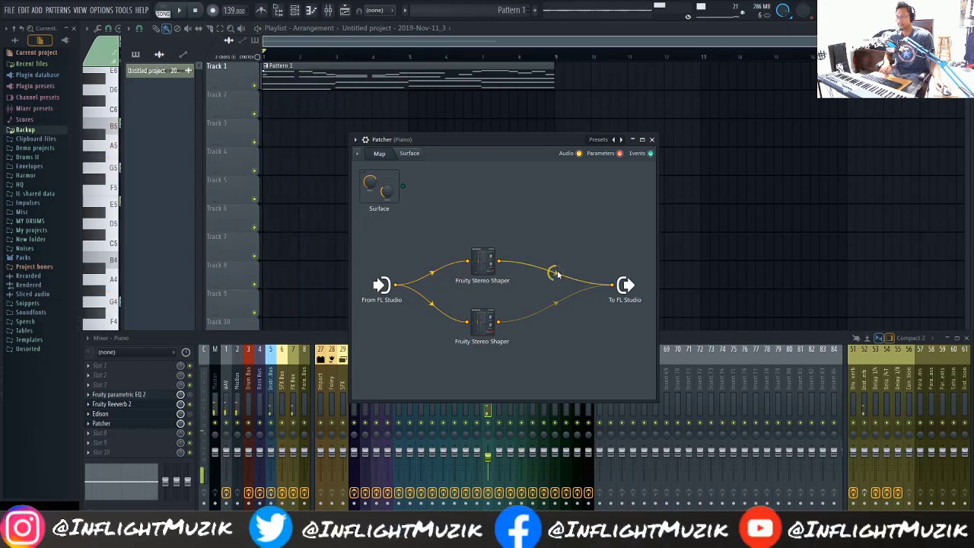
{"action": "key", "text": "space"}
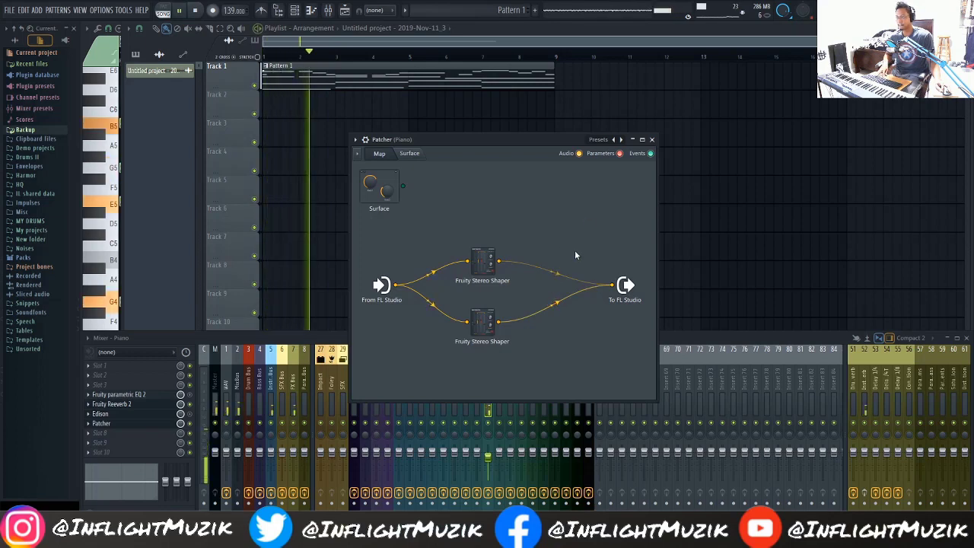
{"action": "key", "text": "space"}
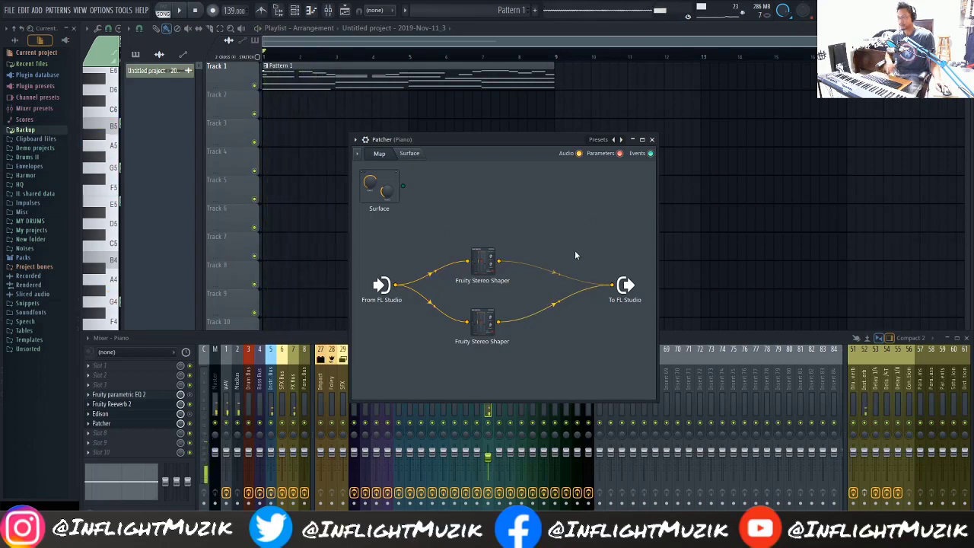
Disconnect both Stereo Shapers from the Patcher output and add Fruity Reeverb 2, fed by the upper shaper.
{"action": "right_click", "coordinate": [620, 293]}
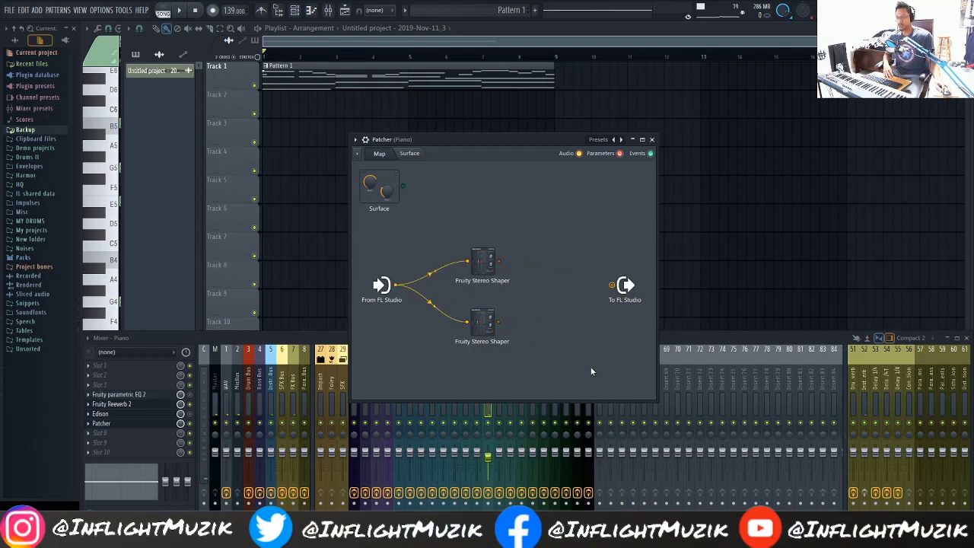
{"action": "right_click", "coordinate": [553, 236]}
{"action": "mouse_move", "coordinate": [604, 253]}
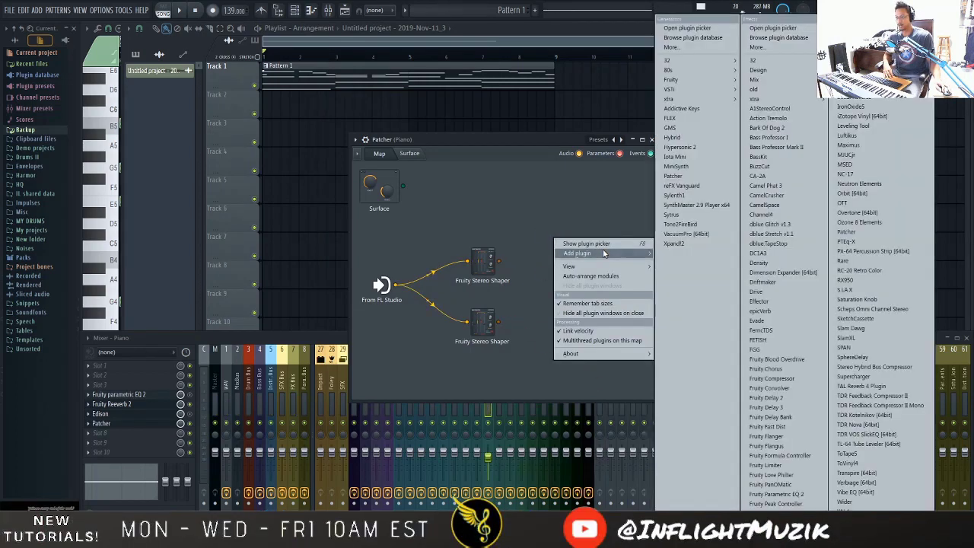
{"action": "left_click", "coordinate": [776, 503]}
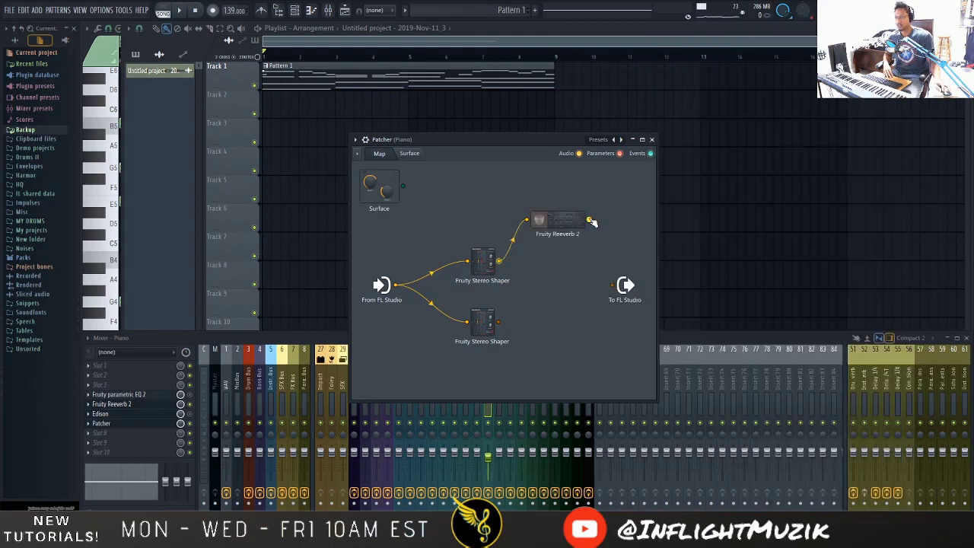
Duplicate Fruity Reeverb 2 for the lower Stereo Shaper and route both reverbs to the Patcher output.
{"action": "right_click", "coordinate": [548, 219]}
{"action": "left_click", "coordinate": [578, 265]}
{"action": "left_click_drag", "start_coordinate": [580, 323], "coordinate": [528, 329]}
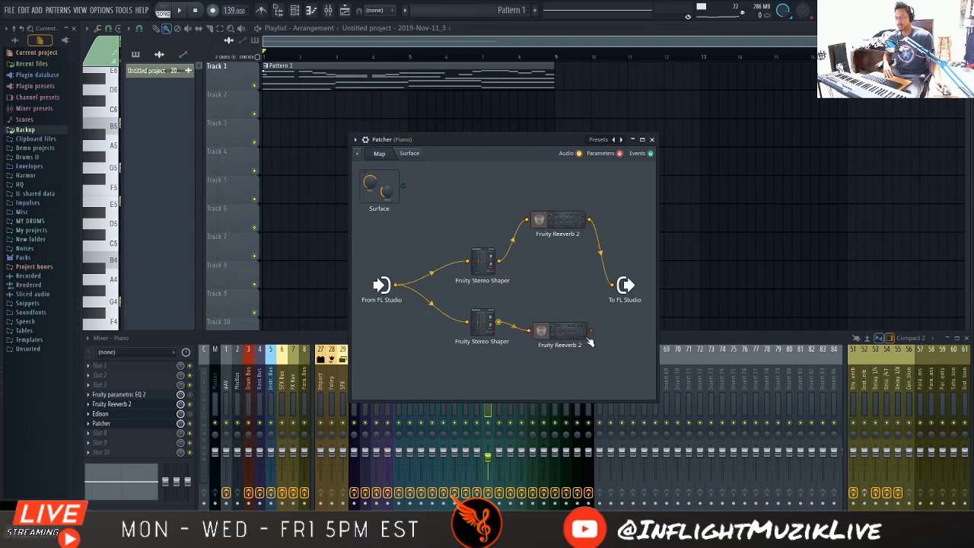
{"action": "left_click_drag", "start_coordinate": [591, 330], "coordinate": [611, 286]}
Load the Cathedral preset in the upper Fruity Reeverb 2 and close its window.
{"action": "double_click", "coordinate": [561, 225]}
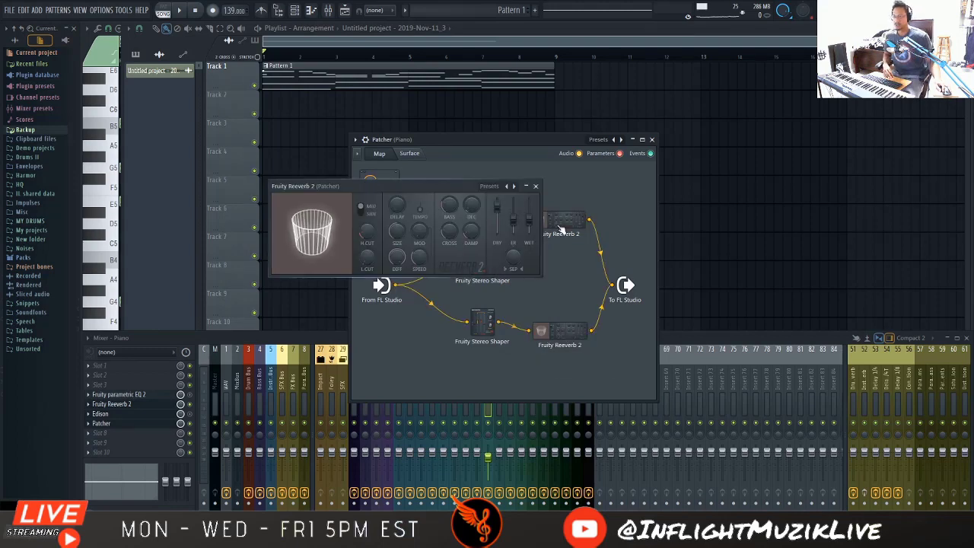
{"action": "left_click_drag", "start_coordinate": [428, 190], "coordinate": [534, 189]}
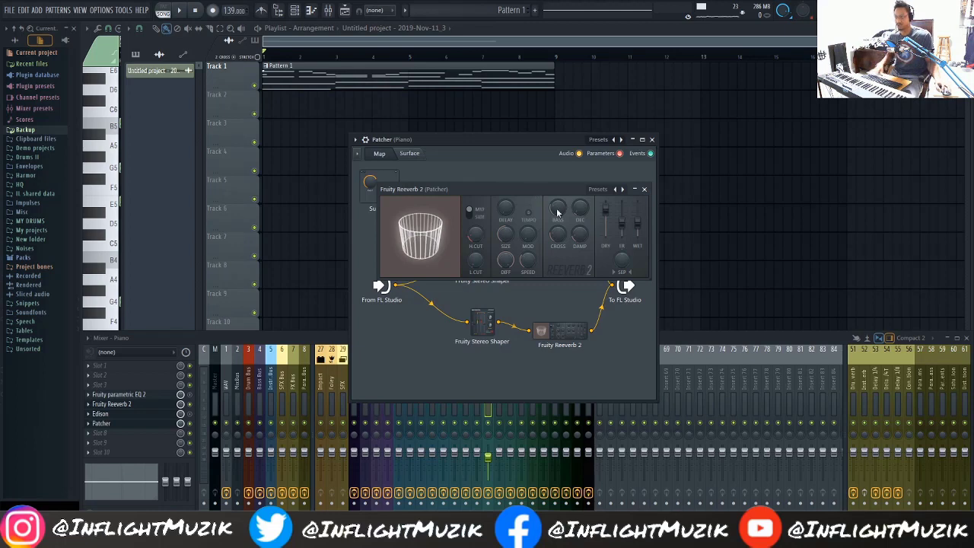
{"action": "left_click", "coordinate": [600, 190]}
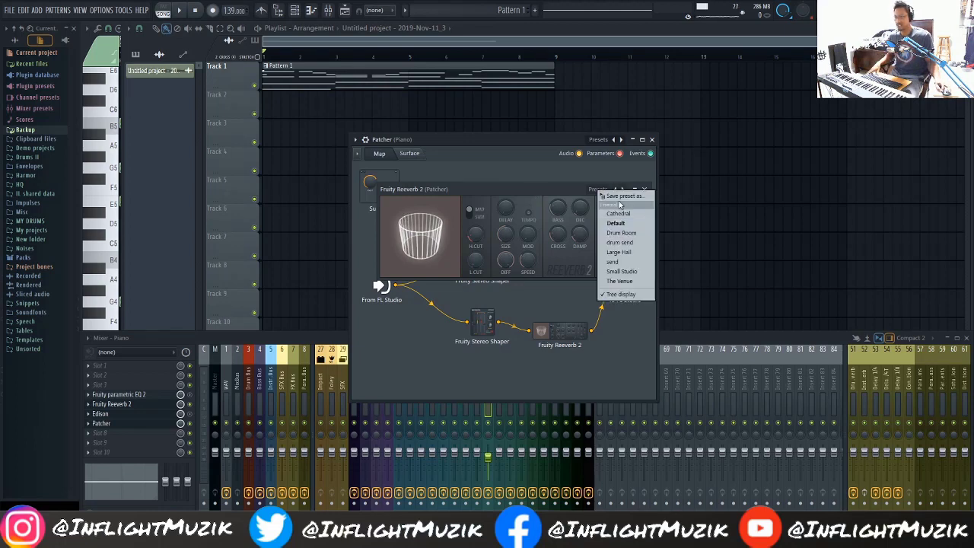
{"action": "left_click", "coordinate": [618, 213]}
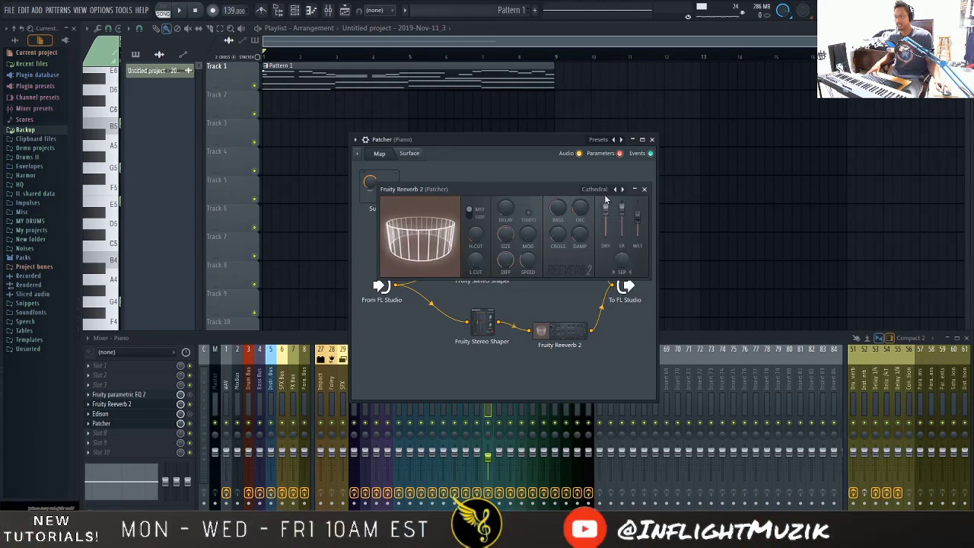
{"action": "left_click", "coordinate": [644, 188]}
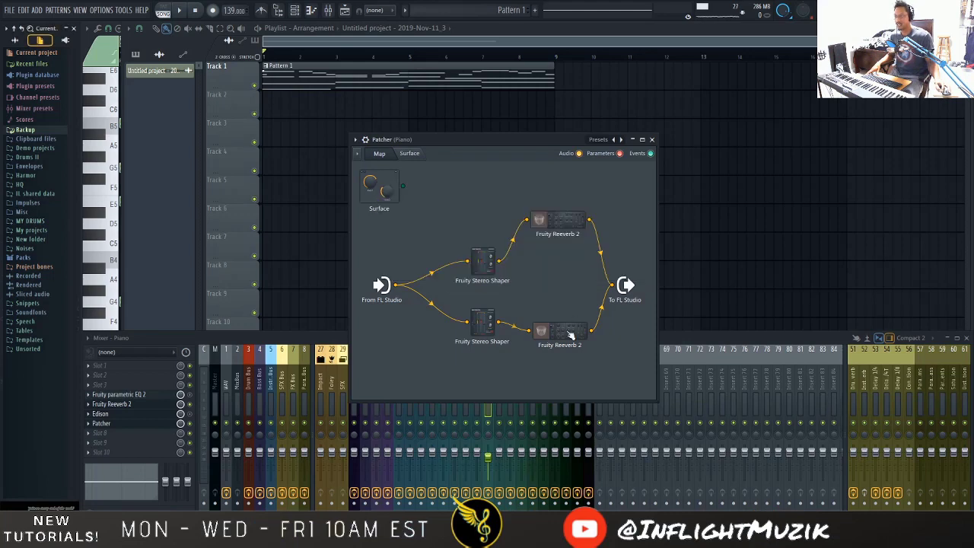
Load The Venue preset in the lower Fruity Reeverb 2, and play the song to hear both reverbs together.
{"action": "double_click", "coordinate": [571, 335]}
{"action": "left_click", "coordinate": [500, 187]}
{"action": "left_click", "coordinate": [524, 282]}
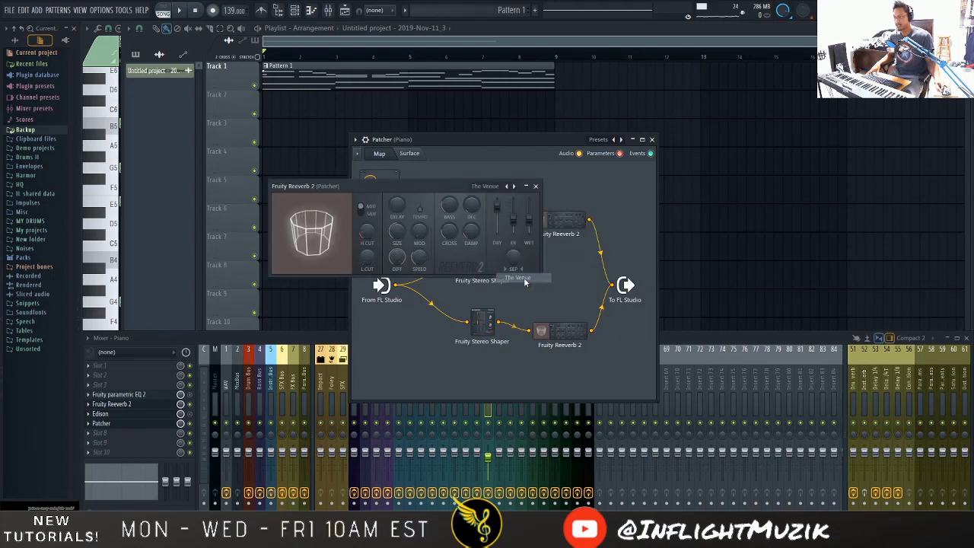
{"action": "left_click", "coordinate": [535, 186]}
{"action": "key", "text": "space"}
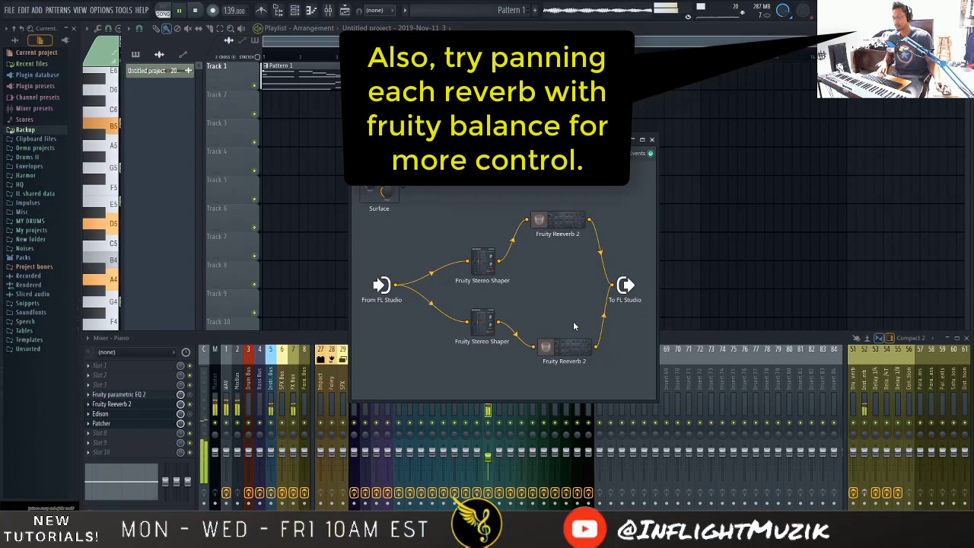
{"action": "key", "text": "space"}
Spread out the Patcher map, moving both Stereo Shapers toward the input and the two reverbs farther apart vertically.
{"action": "left_click_drag", "start_coordinate": [483, 323], "coordinate": [471, 308]}
{"action": "mouse_move", "coordinate": [492, 266]}
{"action": "left_mouse_down"}
{"action": "mouse_move", "coordinate": [494, 236]}
{"action": "mouse_move", "coordinate": [476, 262]}
{"action": "left_mouse_up"}
{"action": "left_click_drag", "start_coordinate": [581, 360], "coordinate": [566, 378]}
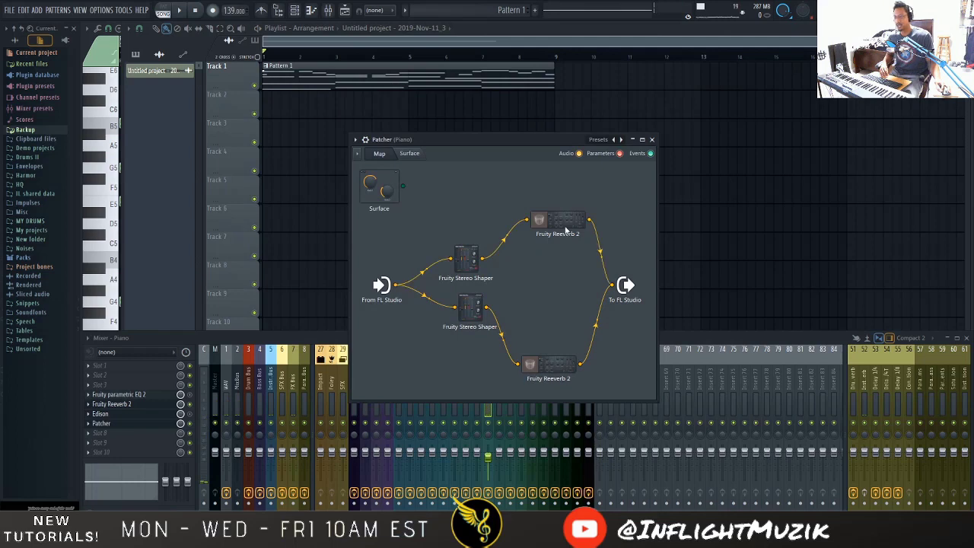
{"action": "left_click_drag", "start_coordinate": [565, 230], "coordinate": [550, 224]}
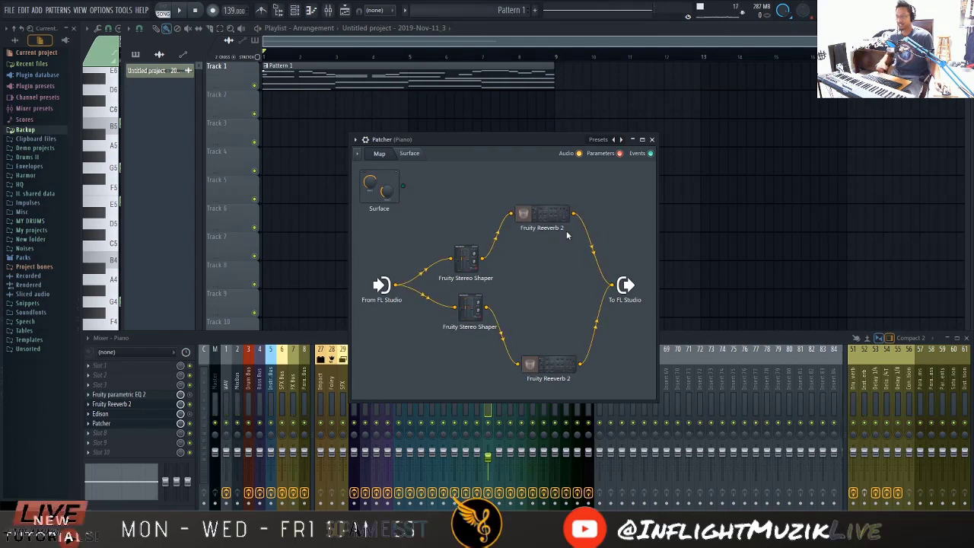
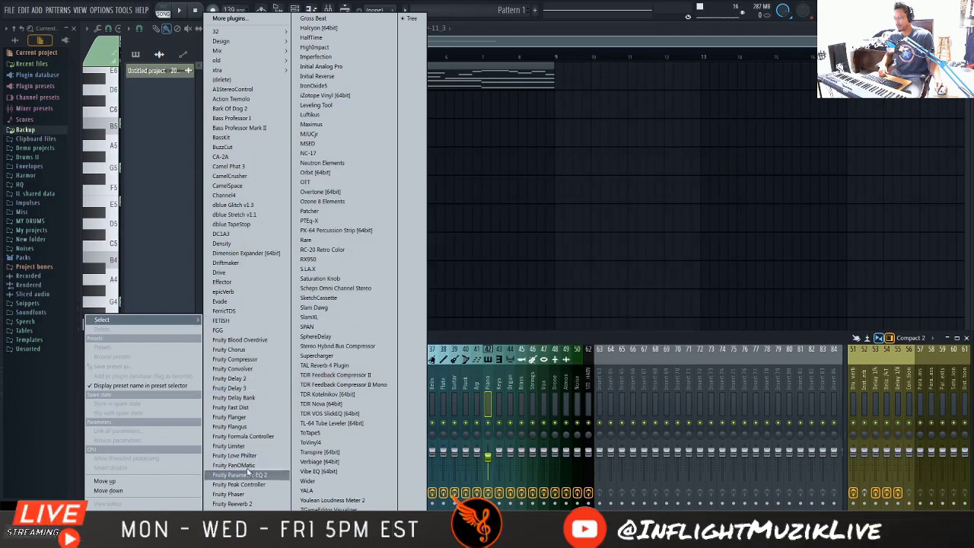
Add Fruity Peak Controller to slot 8 of the Piano track and move it up to slot 3, ahead of the other effects.
{"action": "left_click", "coordinate": [251, 484]}
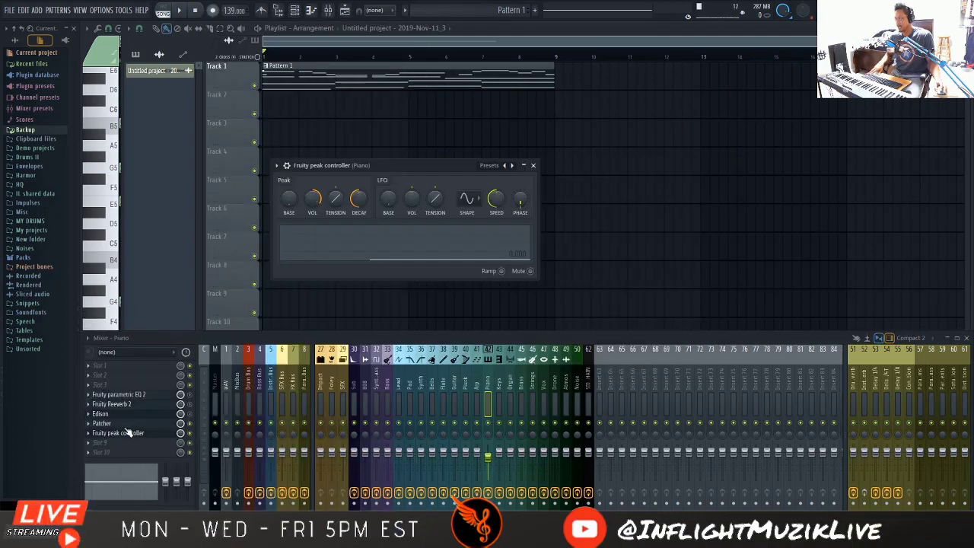
{"action": "left_click_drag", "start_coordinate": [127, 405], "coordinate": [130, 386]}
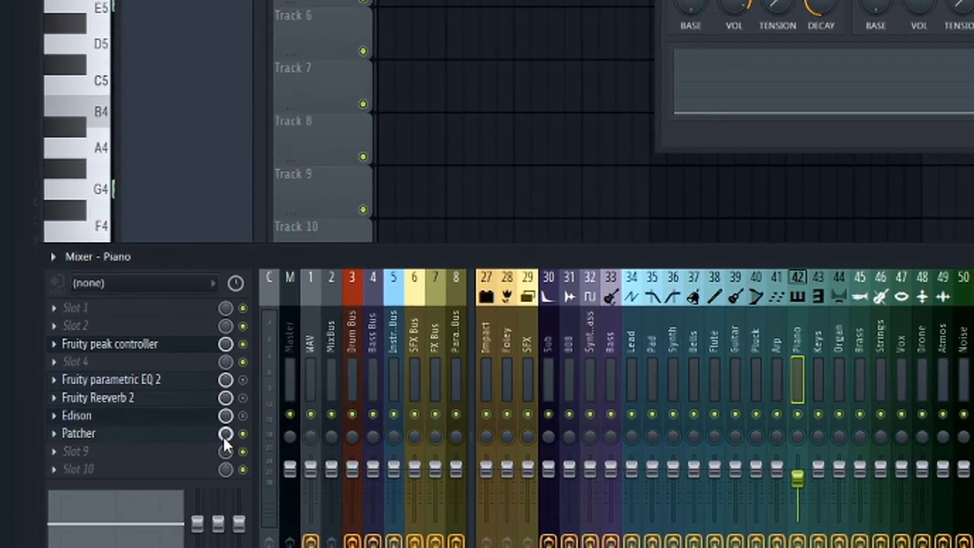
Link the Patcher slot's mix level on the Piano track to the Peak output of the Piano track's Fruity Peak Controller.
{"action": "right_click", "coordinate": [225, 435]}
{"action": "left_click", "coordinate": [312, 517]}
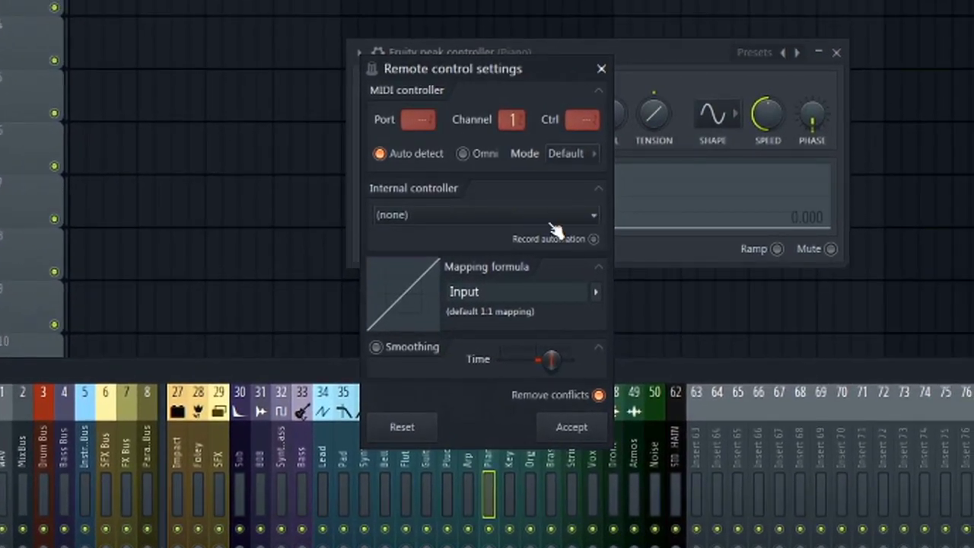
{"action": "left_click", "coordinate": [547, 218]}
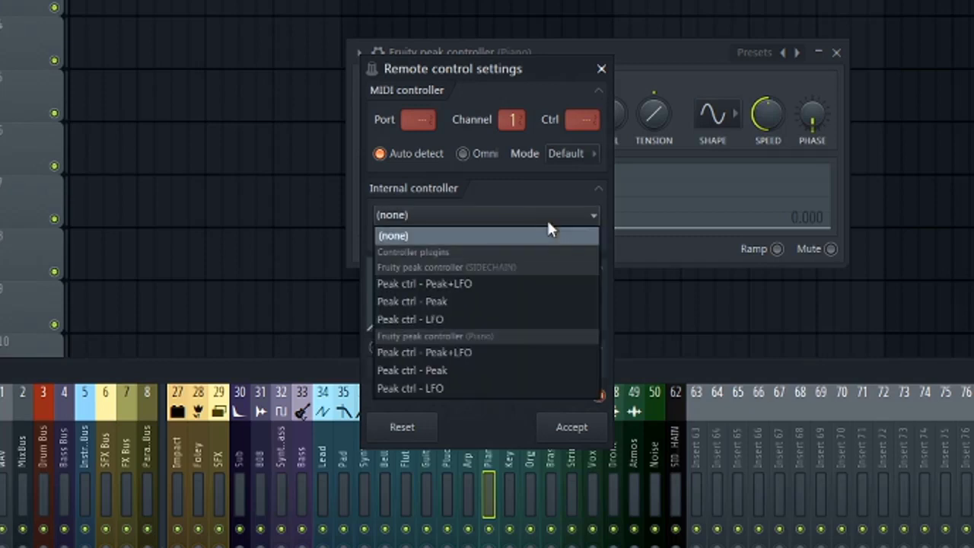
{"action": "left_click", "coordinate": [441, 370]}
{"action": "left_click", "coordinate": [572, 427]}
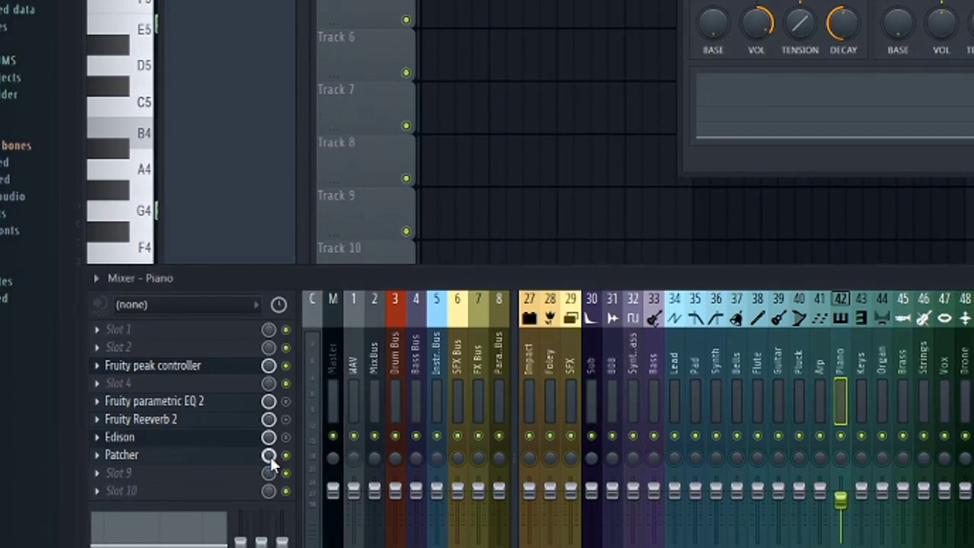
Set the Peak base to maximum and the Peak volume to fully negative in the Piano track's Fruity Peak Controller.
{"action": "right_click", "coordinate": [269, 456]}
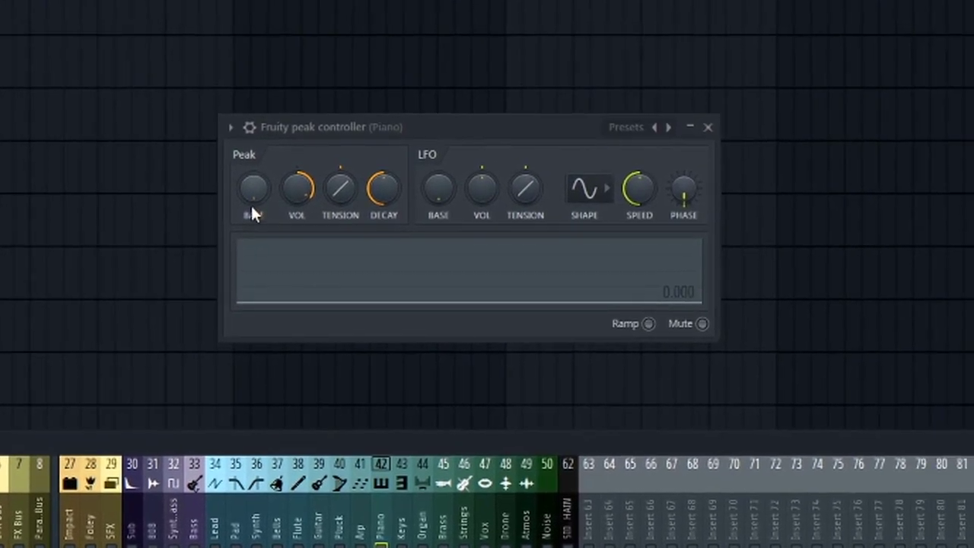
{"action": "right_click", "coordinate": [400, 137]}
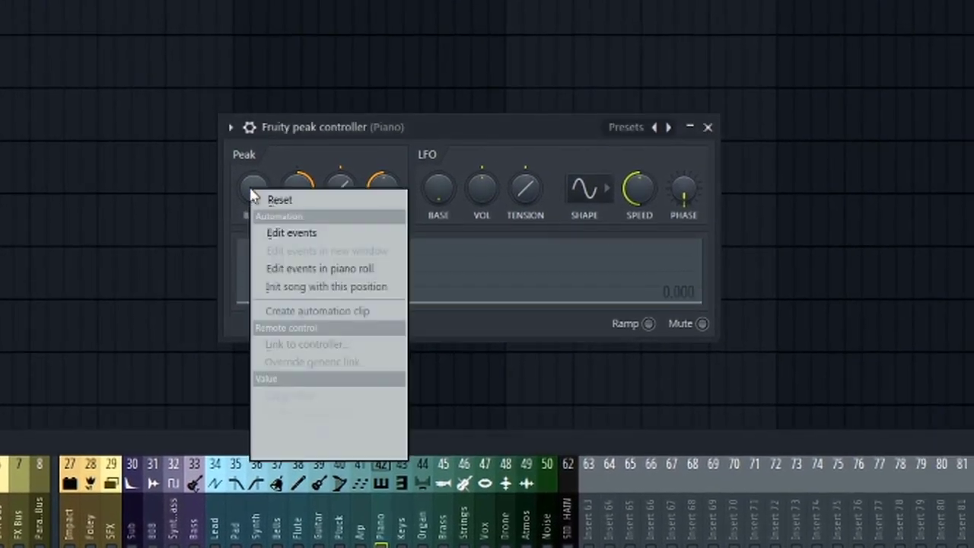
{"action": "left_click", "coordinate": [301, 414]}
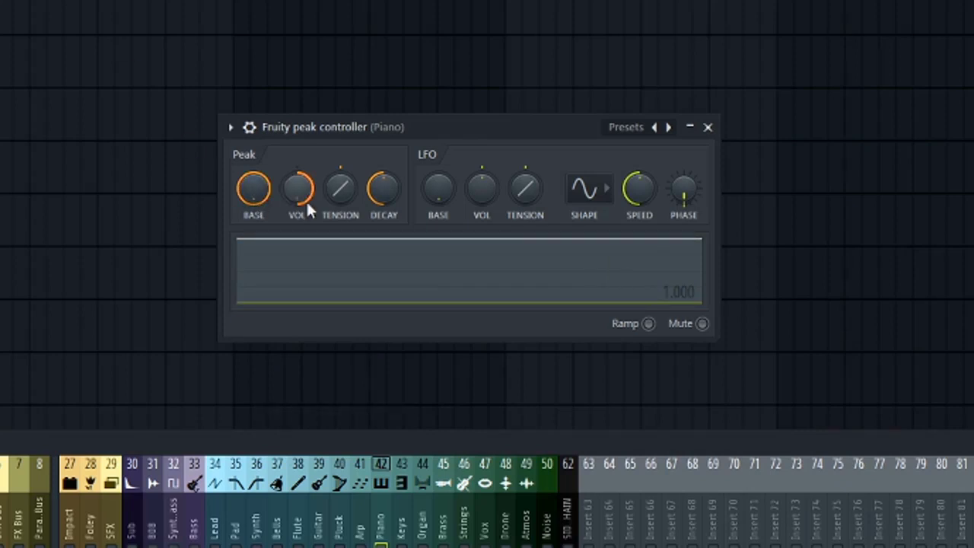
{"action": "left_click_drag", "start_coordinate": [306, 200], "coordinate": [306, 164]}
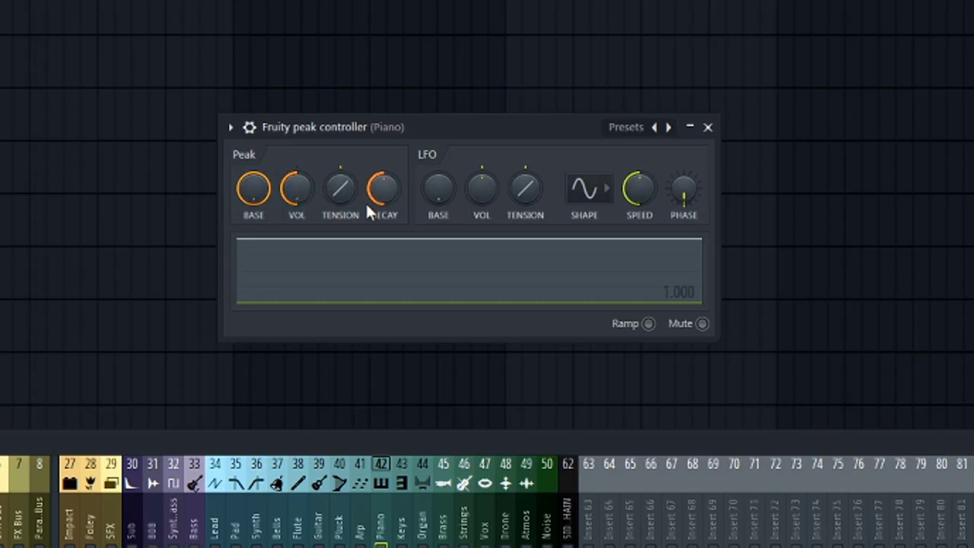
Move the Fruity Peak Controller window slightly, play the song to check the inverted peak response, and close the window.
{"action": "left_click_drag", "start_coordinate": [365, 211], "coordinate": [342, 207]}
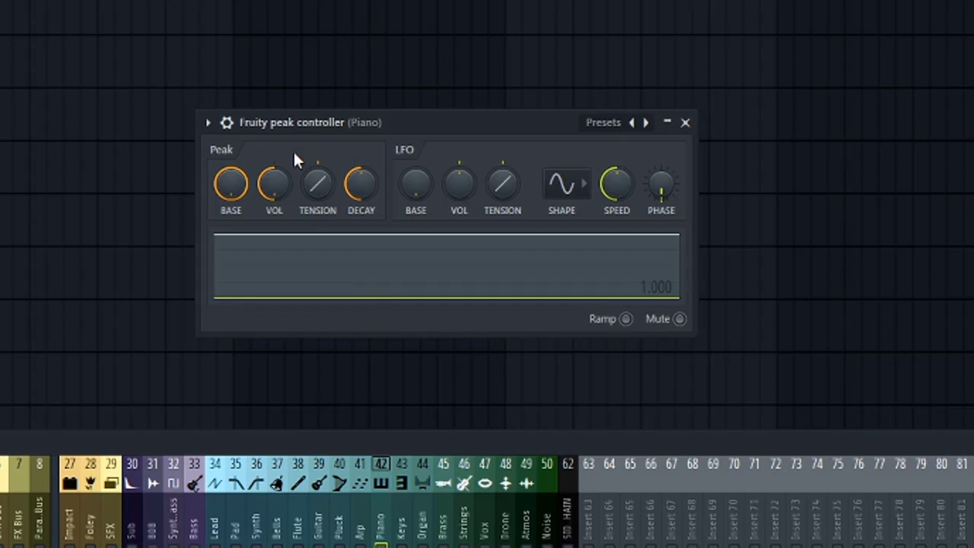
{"action": "key", "text": "space"}
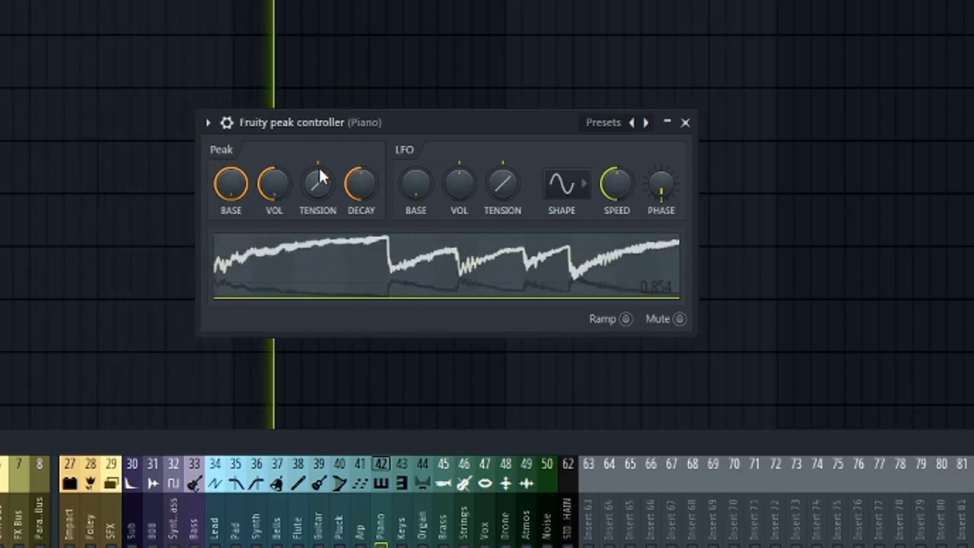
{"action": "key", "text": "space"}
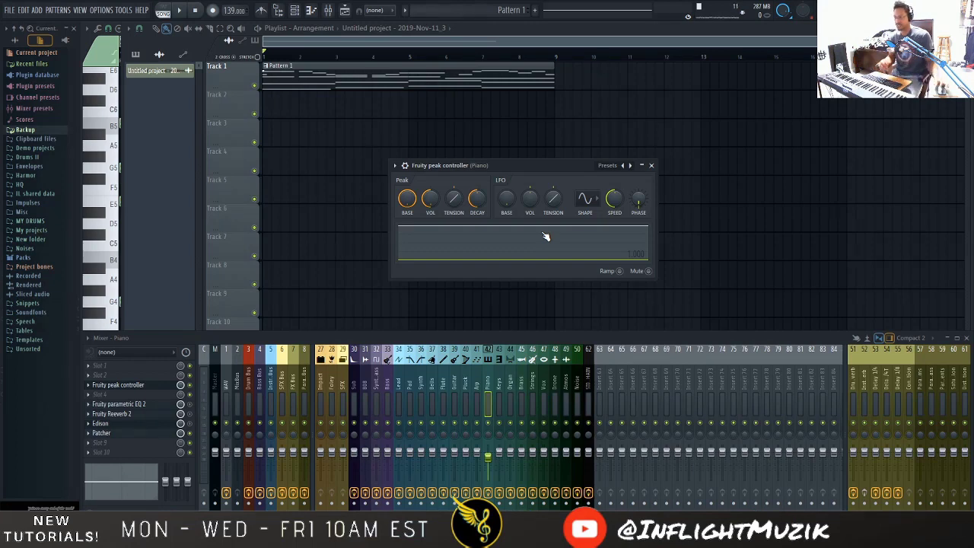
{"action": "key", "text": "Escape"}
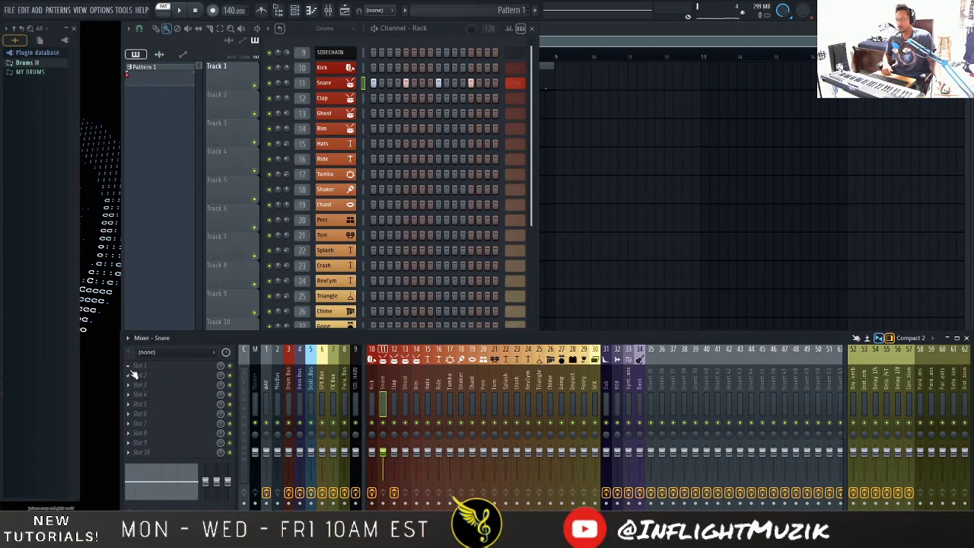
Add Fruity Convolver to slot 1 of the Snare mixer track in the drum project.
{"action": "left_click", "coordinate": [133, 374]}
{"action": "mouse_move", "coordinate": [204, 322]}
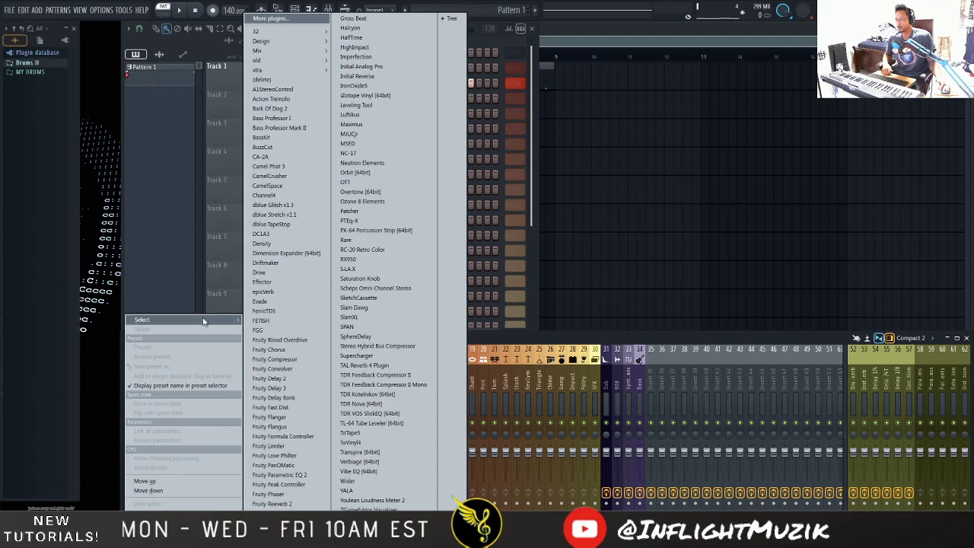
{"action": "left_click", "coordinate": [272, 368]}
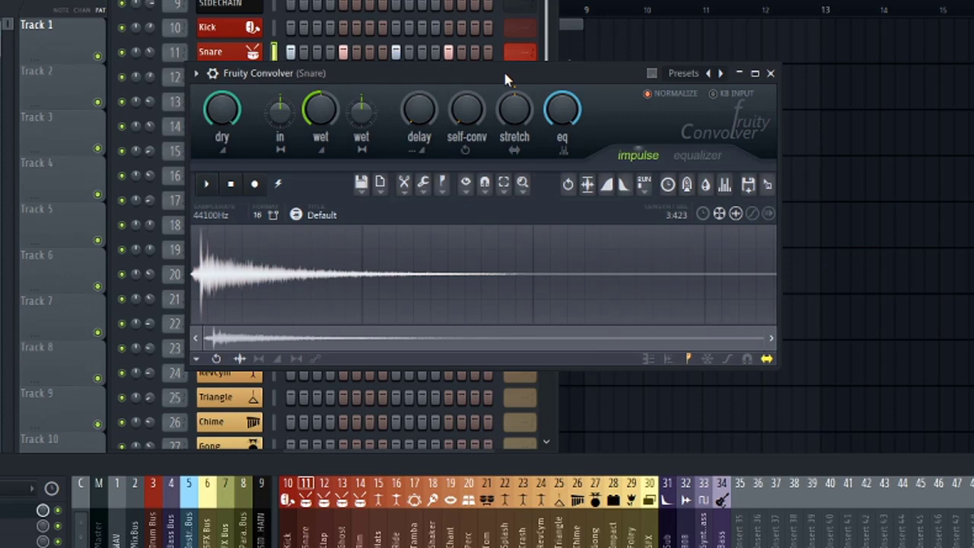
Browse the Fruity Convolver preset categories, including Exteriors, Guitar Cabinet and Spring Reverb, without loading a preset.
{"action": "left_click", "coordinate": [684, 74]}
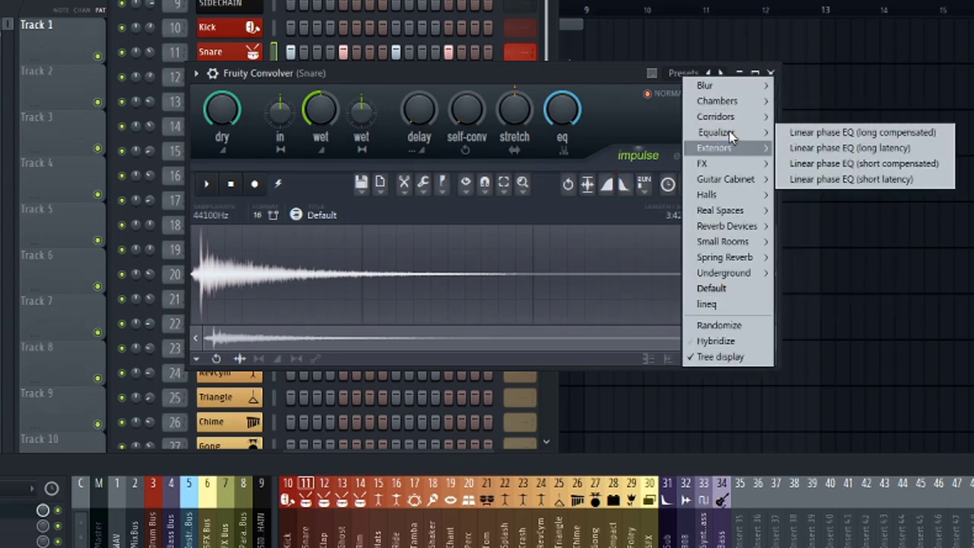
{"action": "mouse_move", "coordinate": [728, 152]}
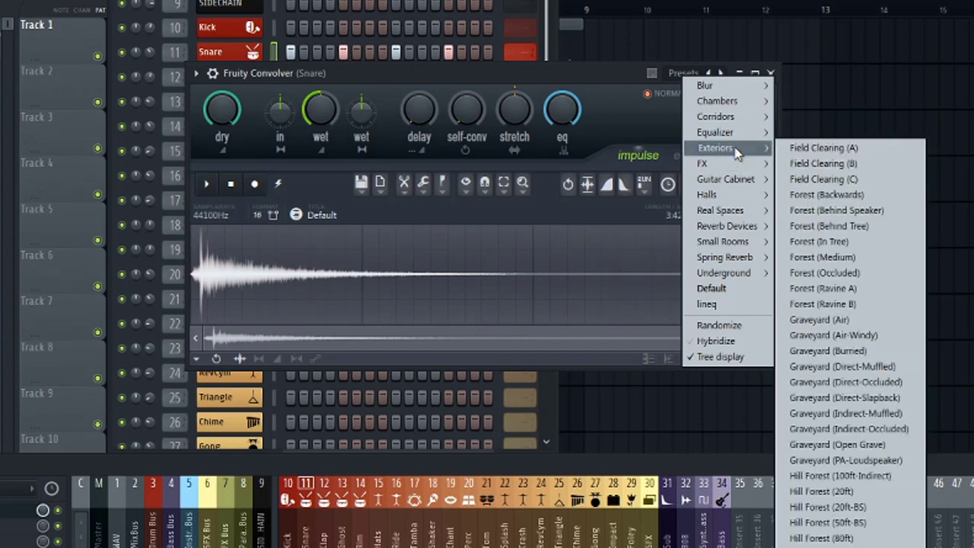
{"action": "mouse_move", "coordinate": [738, 183]}
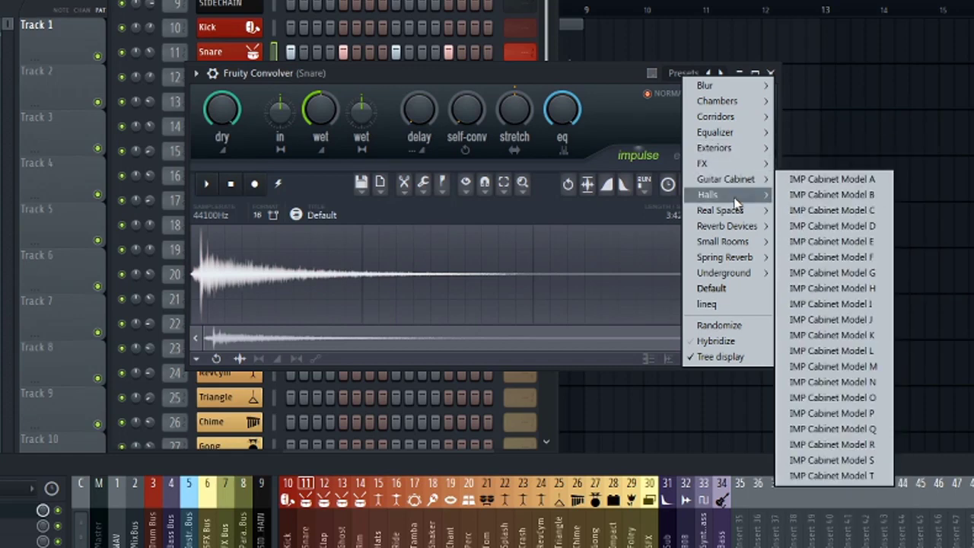
{"action": "mouse_move", "coordinate": [751, 232]}
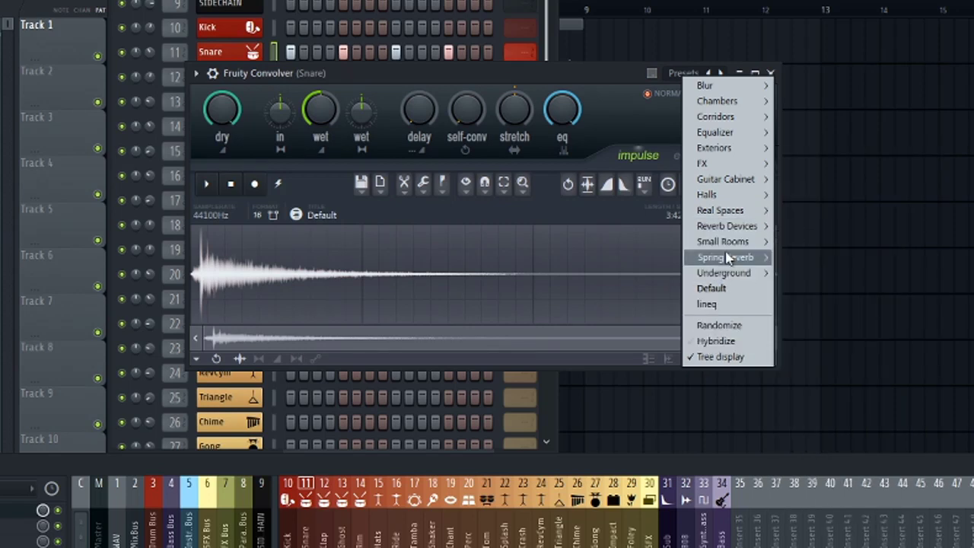
{"action": "mouse_move", "coordinate": [725, 257]}
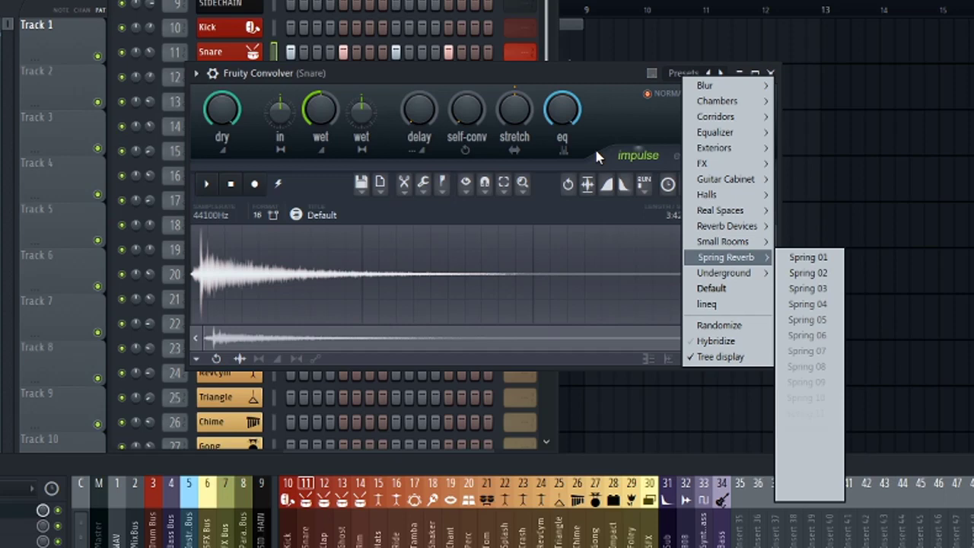
{"action": "left_click", "coordinate": [569, 74]}
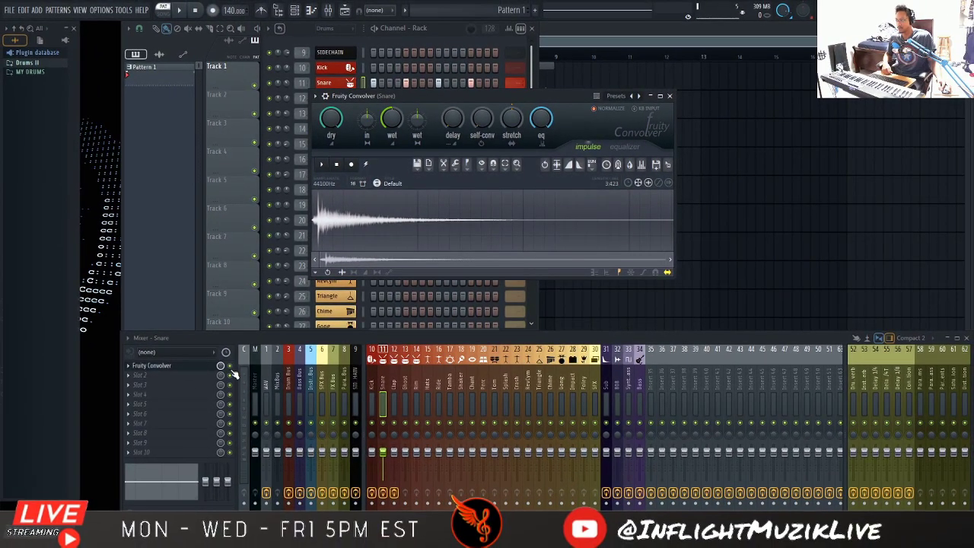
Add epicVerb to slot 2 and Edison to slot 3 of the Snare track, after Fruity Convolver.
{"action": "left_click", "coordinate": [133, 378]}
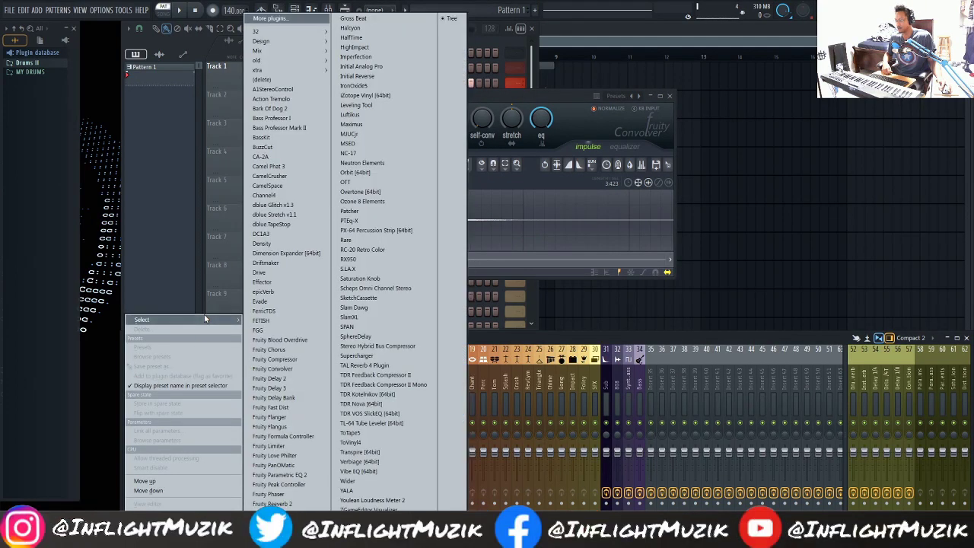
{"action": "left_click", "coordinate": [263, 291]}
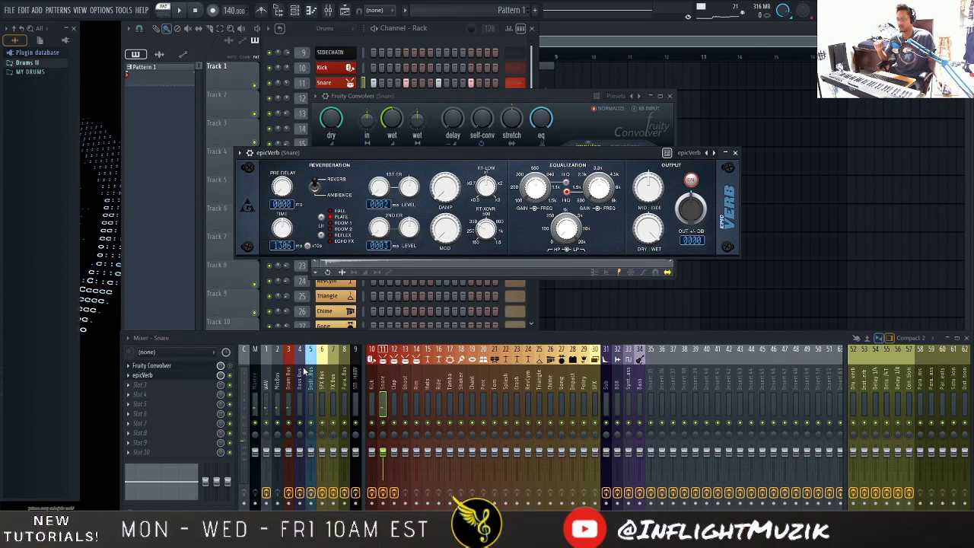
{"action": "left_click", "coordinate": [237, 352]}
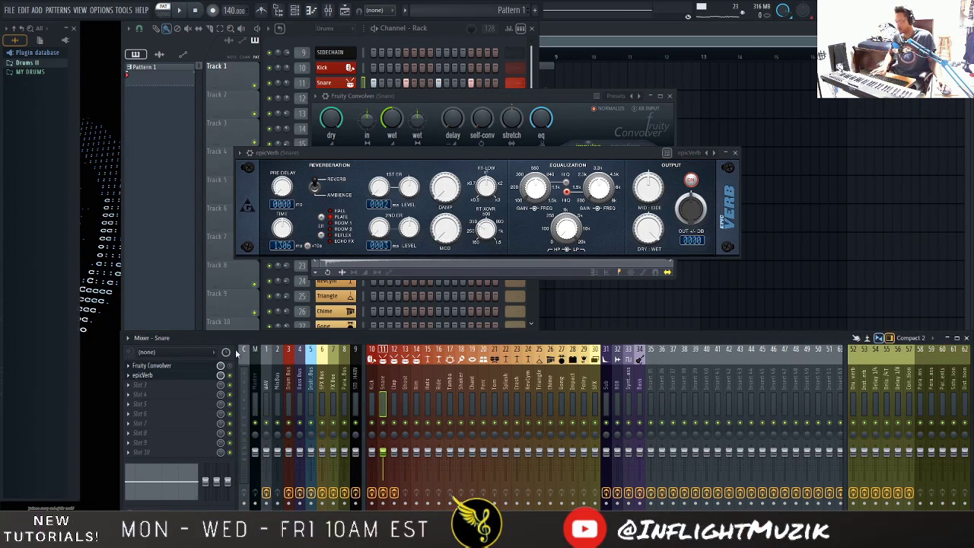
{"action": "key", "text": "ctrl+e"}
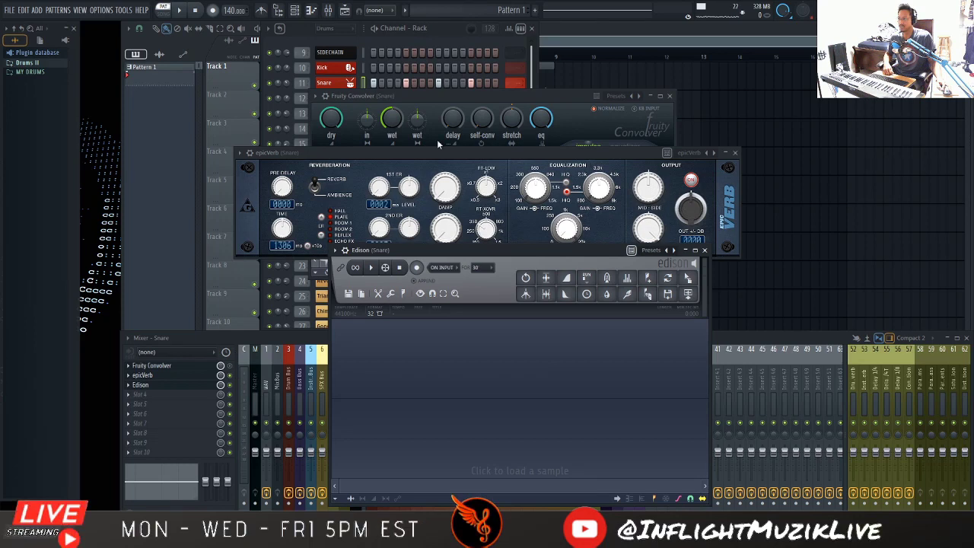
{"action": "left_click", "coordinate": [233, 382]}
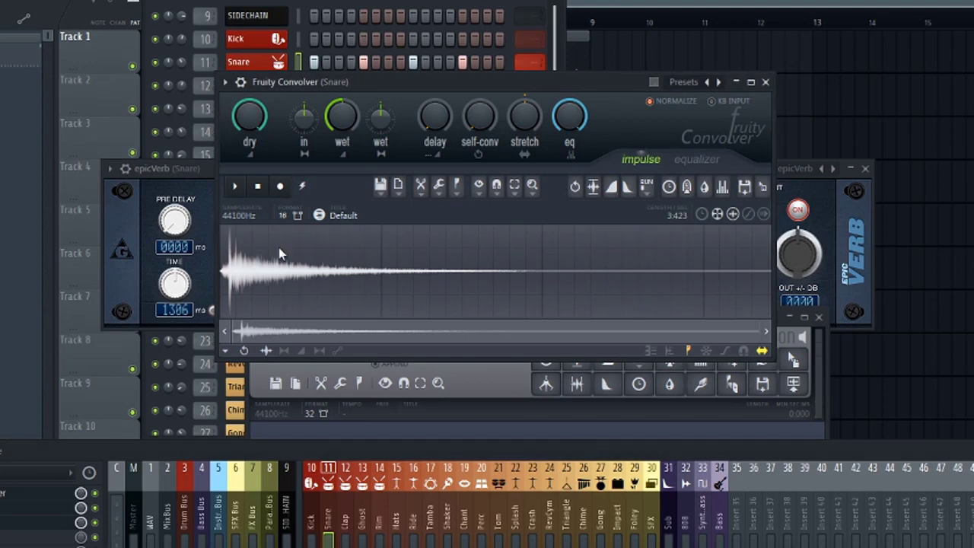
Record Fruity Convolver's test impulse through epicVerb in Edison, and load the recording from its onset into the convolver as its impulse.
{"action": "left_click", "coordinate": [511, 422]}
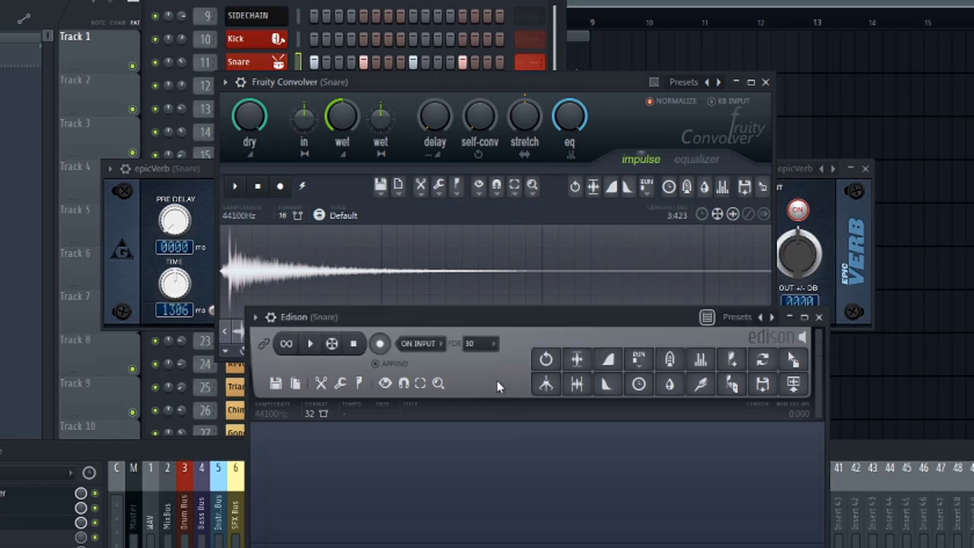
{"action": "left_click", "coordinate": [379, 343]}
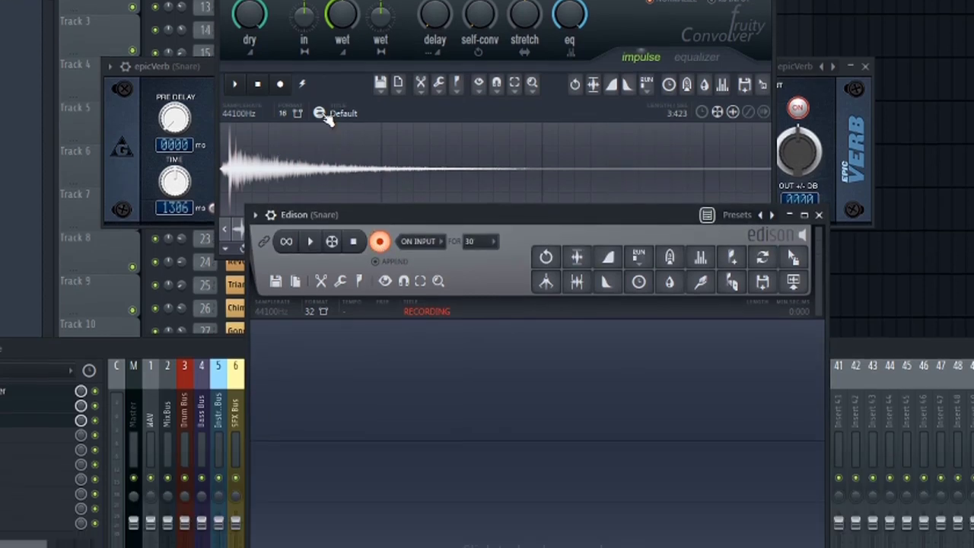
{"action": "left_click", "coordinate": [307, 192]}
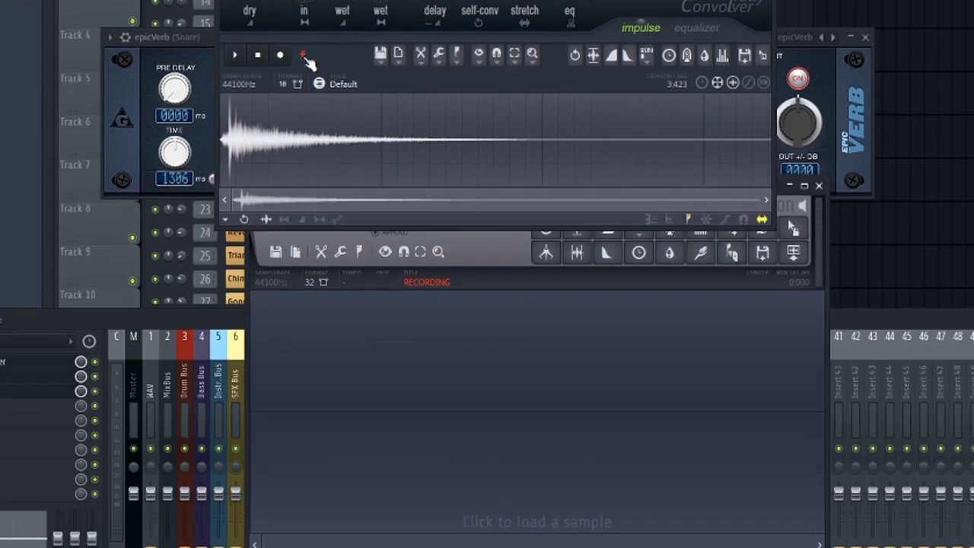
{"action": "left_click", "coordinate": [267, 417]}
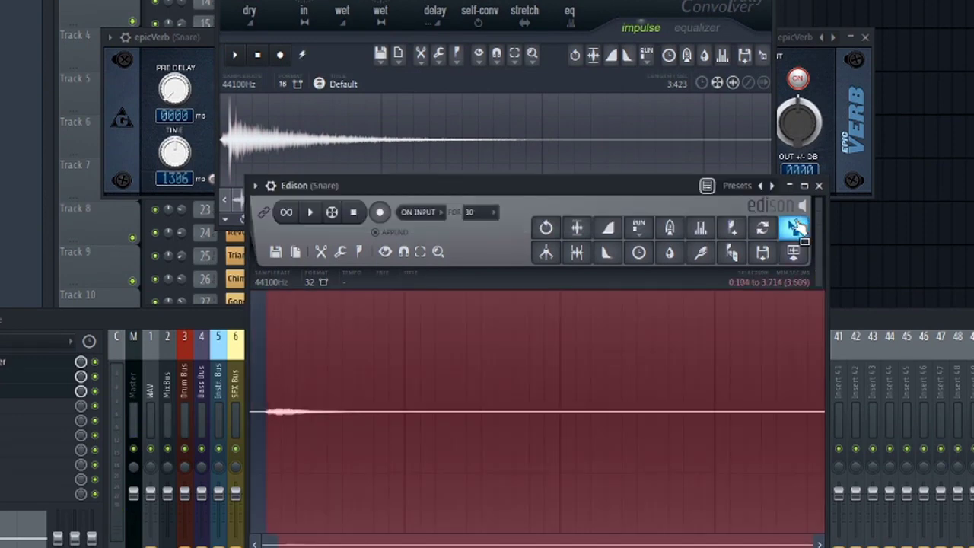
{"action": "left_click_drag", "start_coordinate": [795, 227], "coordinate": [487, 137]}
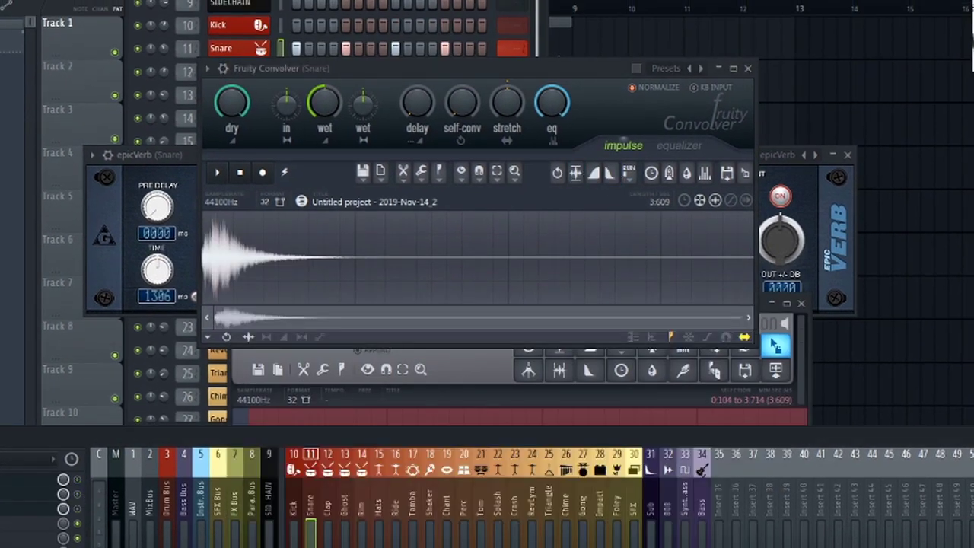
Set Fruity Convolver's dry level to zero and raise its wet level, switching epicVerb and the convolver on and off to compare them.
{"action": "left_click_drag", "start_coordinate": [233, 101], "coordinate": [233, 101]}
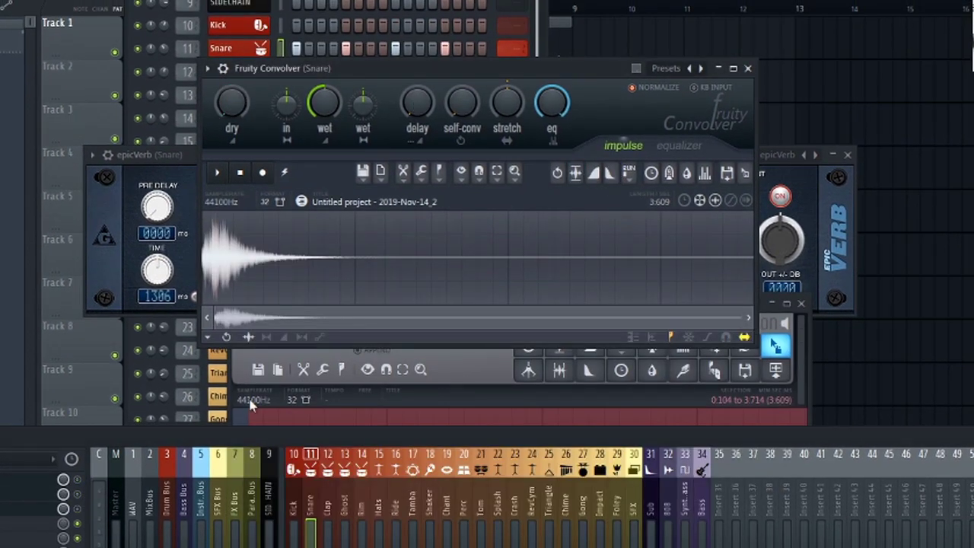
{"action": "left_click_drag", "start_coordinate": [324, 105], "coordinate": [324, 108]}
{"action": "left_click_drag", "start_coordinate": [324, 108], "coordinate": [324, 107]}
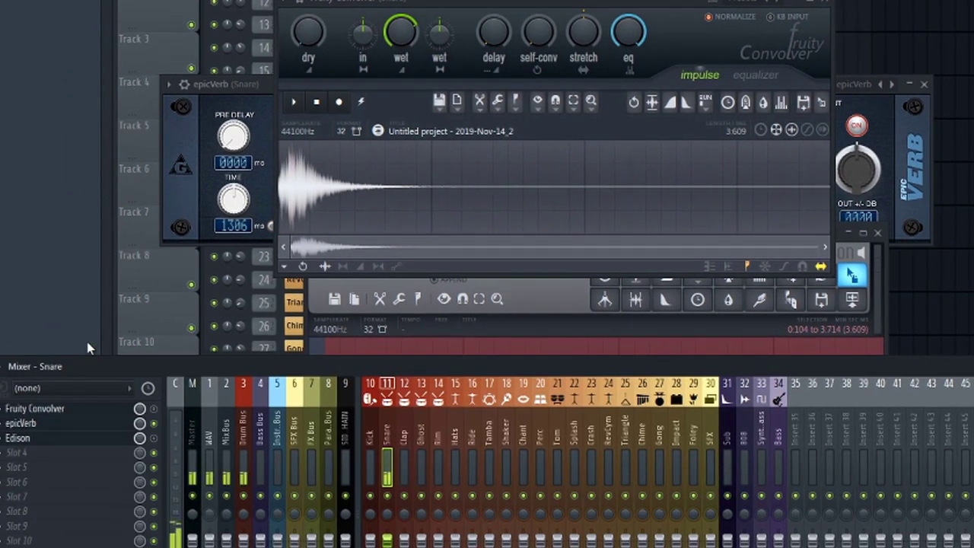
{"action": "left_click", "coordinate": [153, 423]}
{"action": "left_click", "coordinate": [153, 409]}
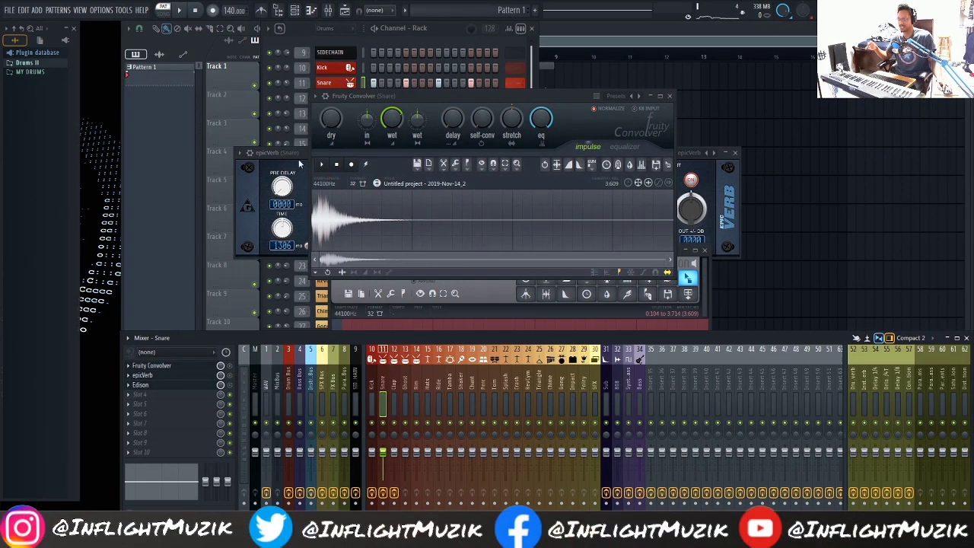
Arrange the epicVerb window below the Fruity Convolver window so that the controls of both reverbs can be seen.
{"action": "left_click", "coordinate": [301, 165]}
{"action": "left_click_drag", "start_coordinate": [340, 184], "coordinate": [330, 258]}
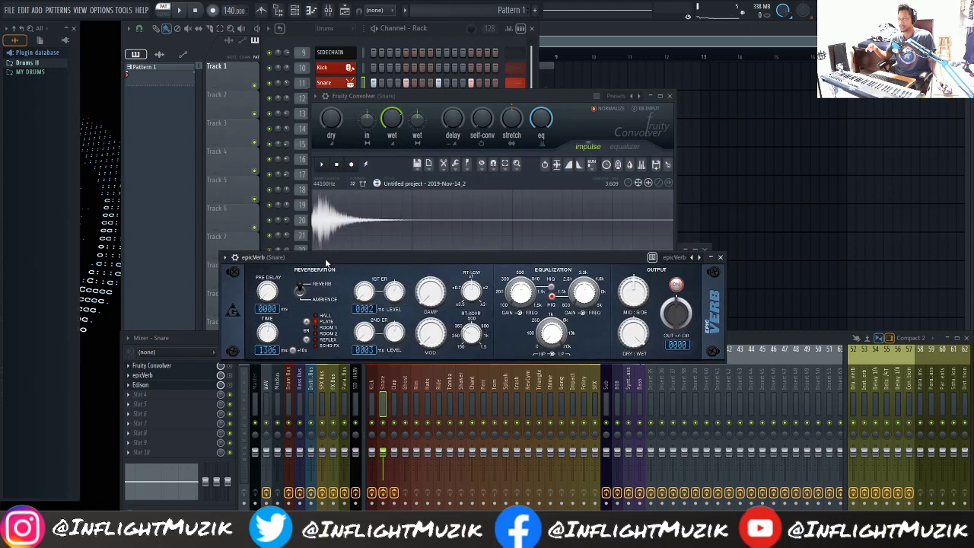
{"action": "left_click_drag", "start_coordinate": [488, 95], "coordinate": [476, 92]}
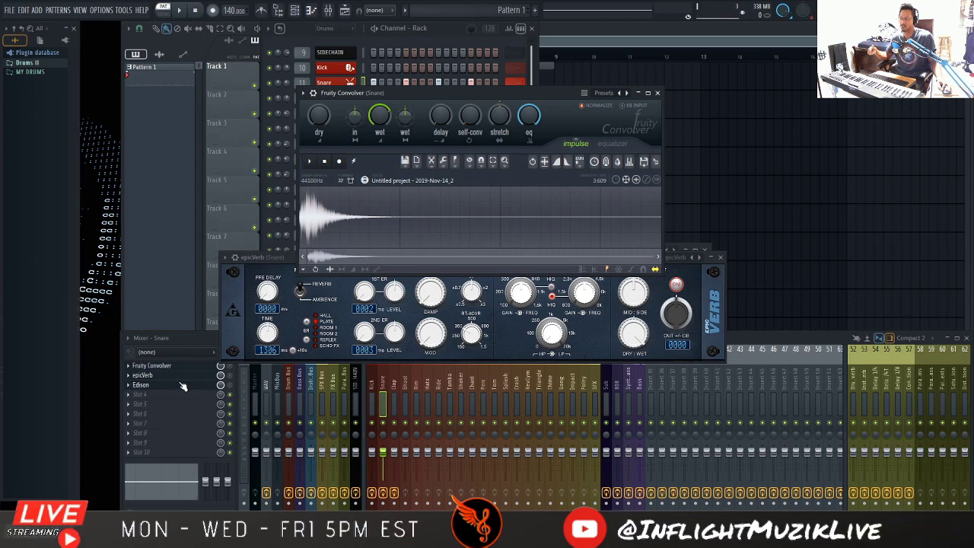
Look through Fruity Convolver's preset categories again, from Blur to Corridors, and close the list.
{"action": "left_click", "coordinate": [605, 94]}
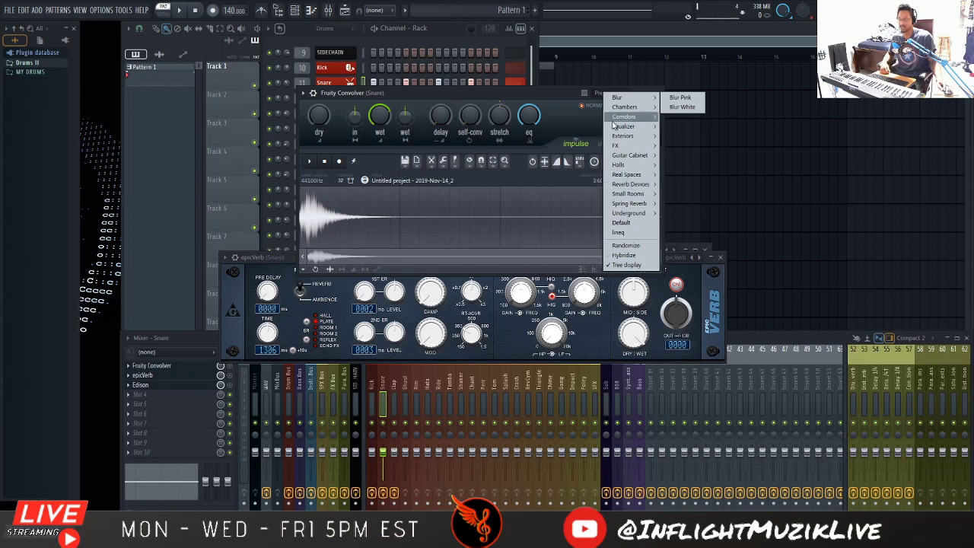
{"action": "mouse_move", "coordinate": [624, 117]}
{"action": "left_click", "coordinate": [551, 94]}
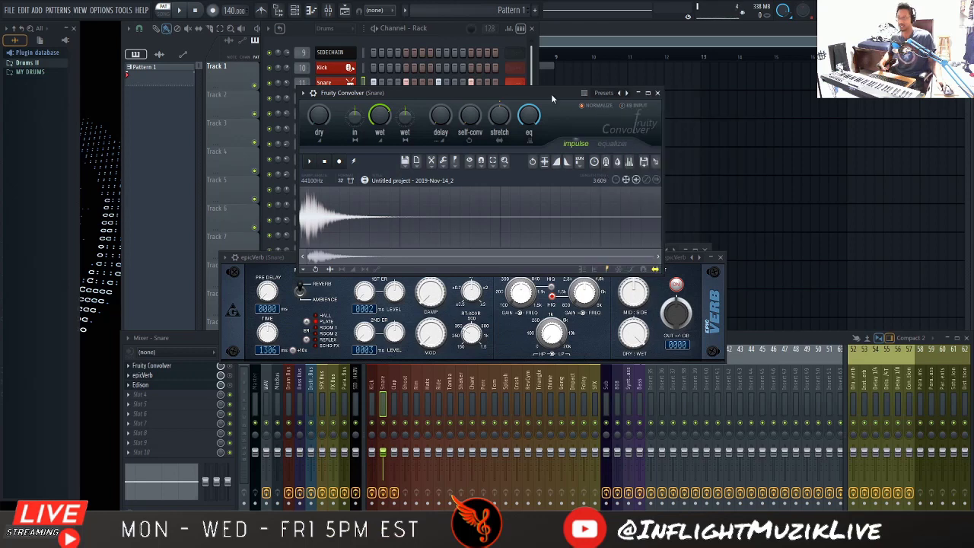